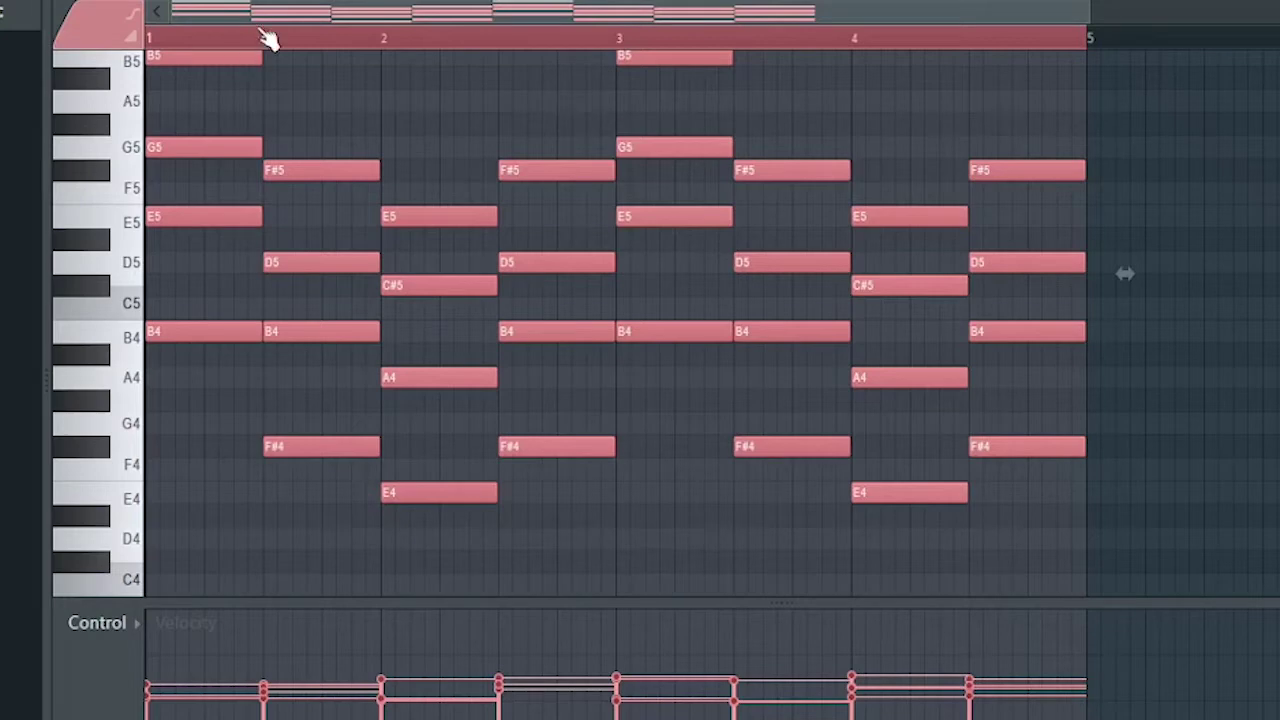
Play the original melody in the piano roll to hear it before changing it
scroll(268, 38, up, 3)
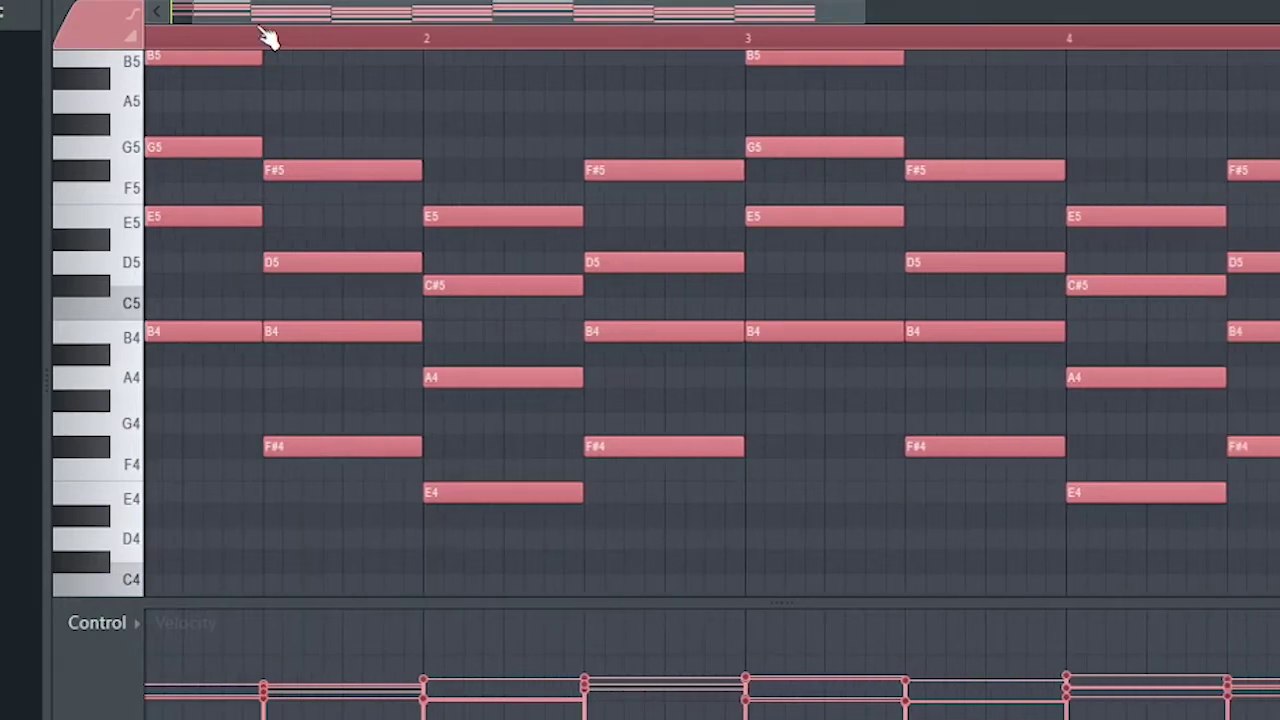
scroll(280, 110, up, 3)
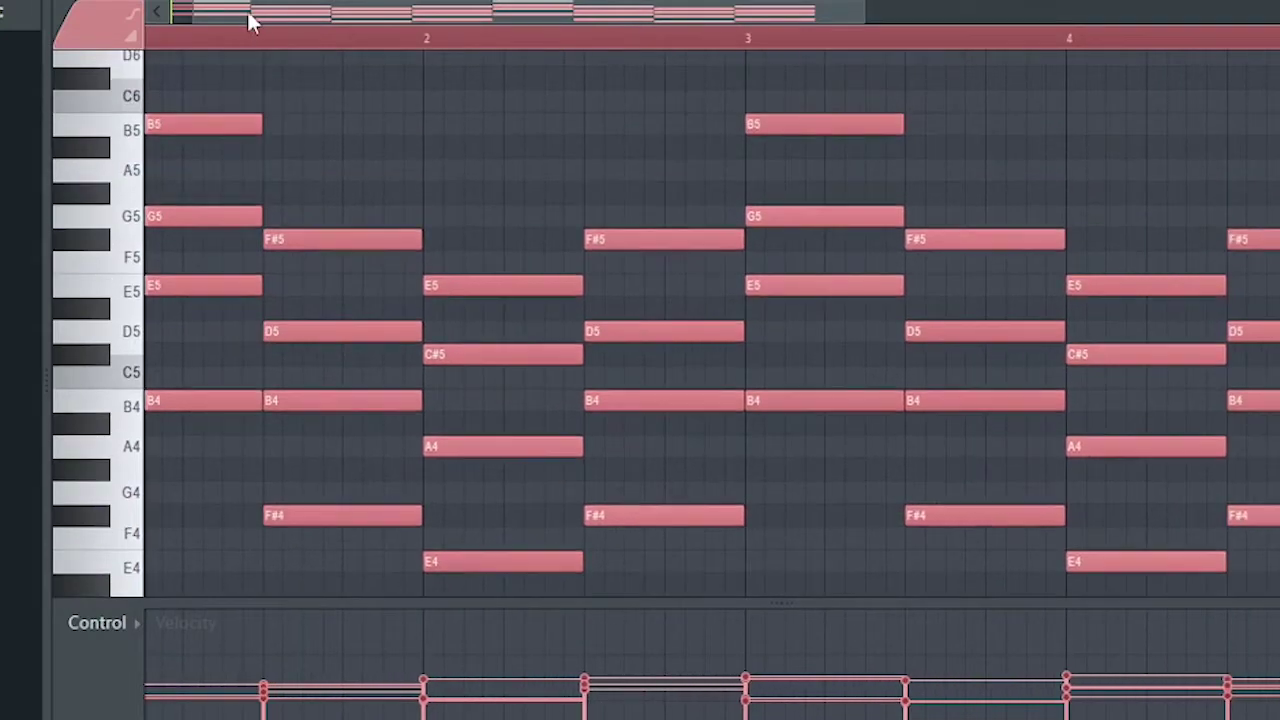
drag(247, 9, 156, 12)
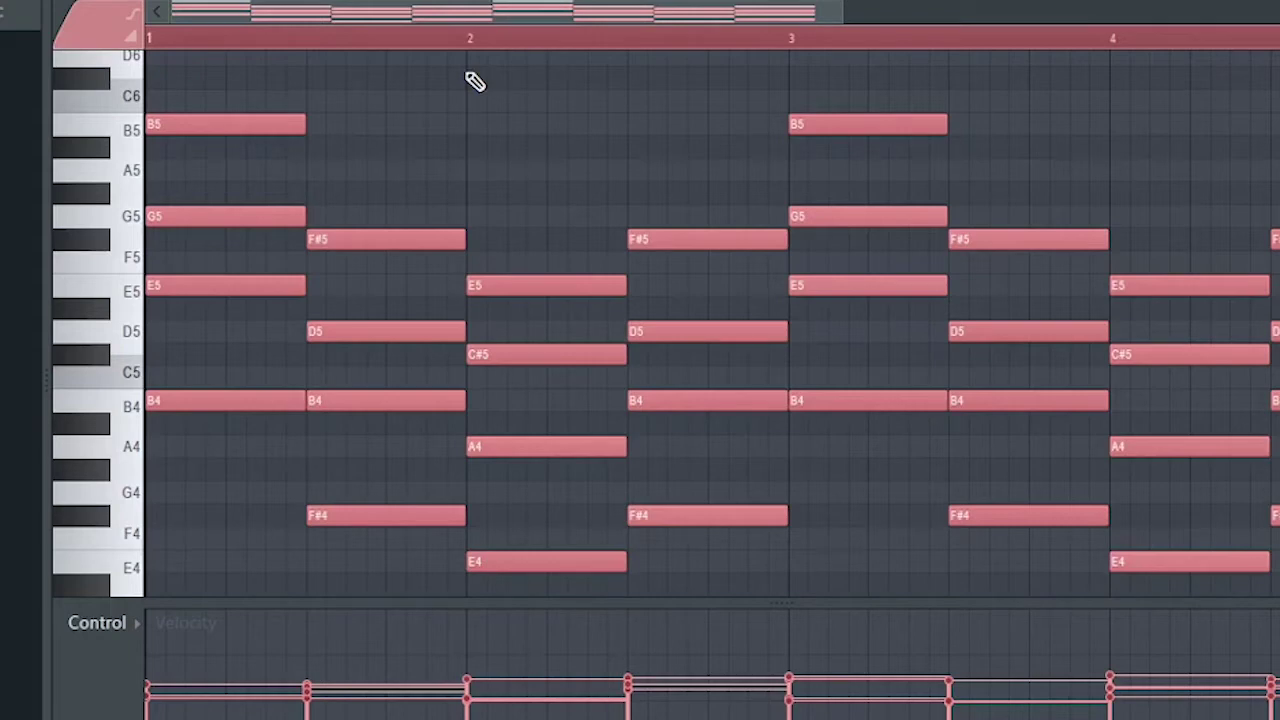
key(space)
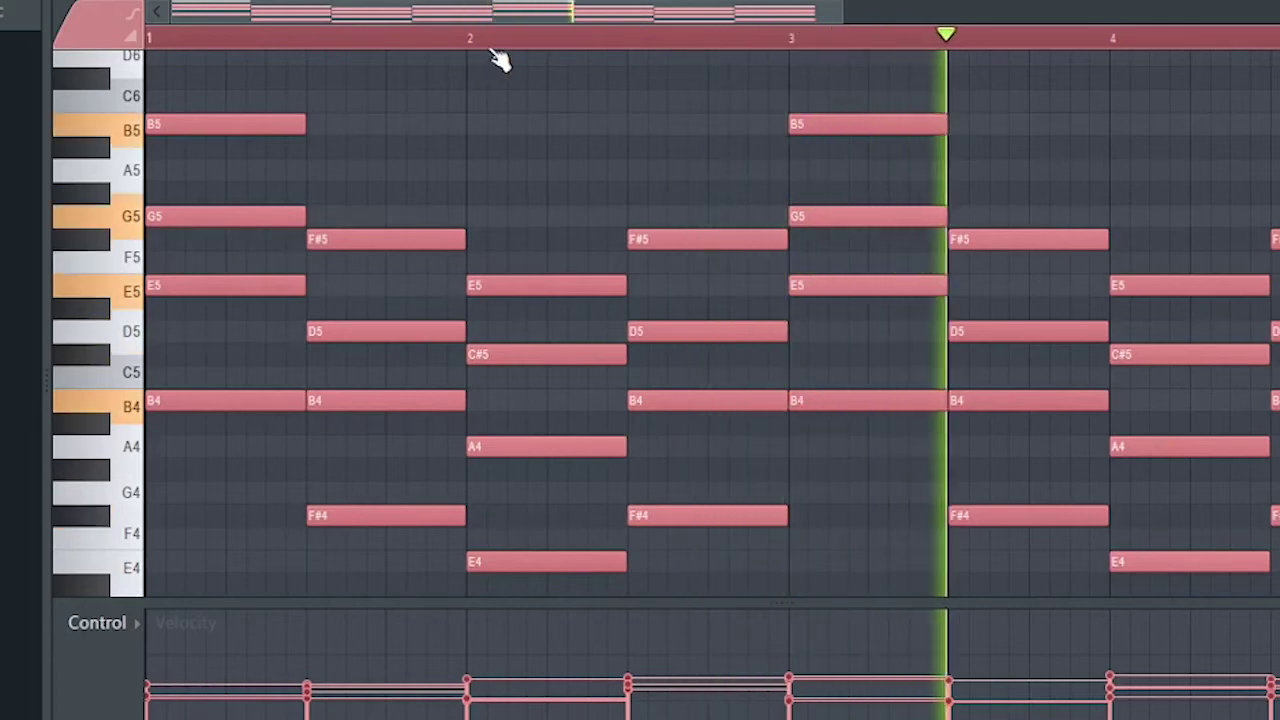
scroll(497, 58, down, 1)
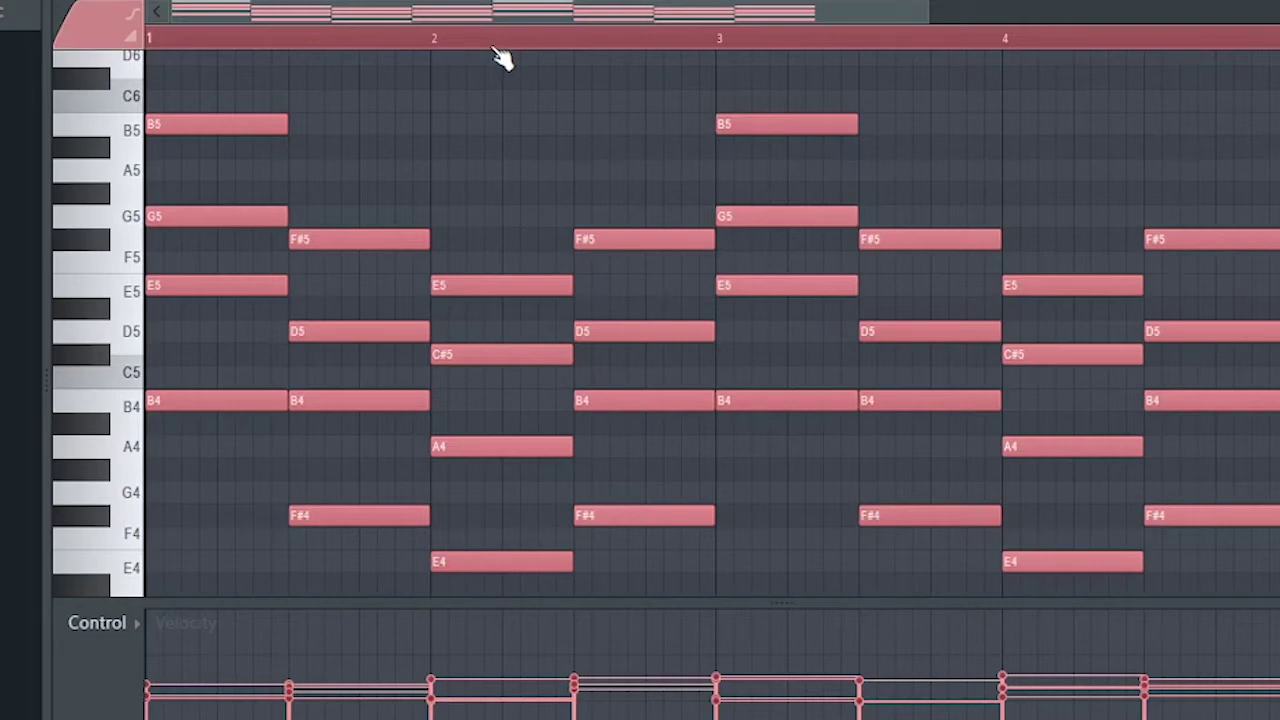
Flip the melody's notes horizontally with Alt+Y, play the reversed result, then show the playlist
key(alt+y)
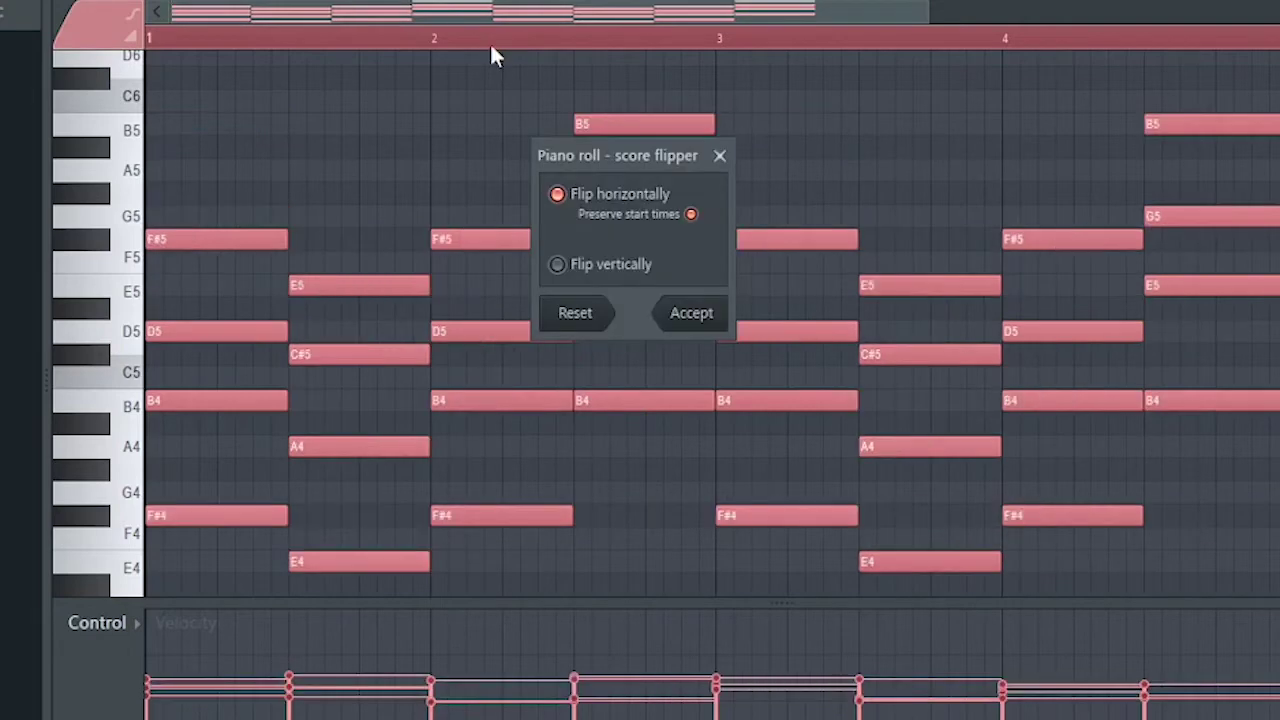
click(692, 314)
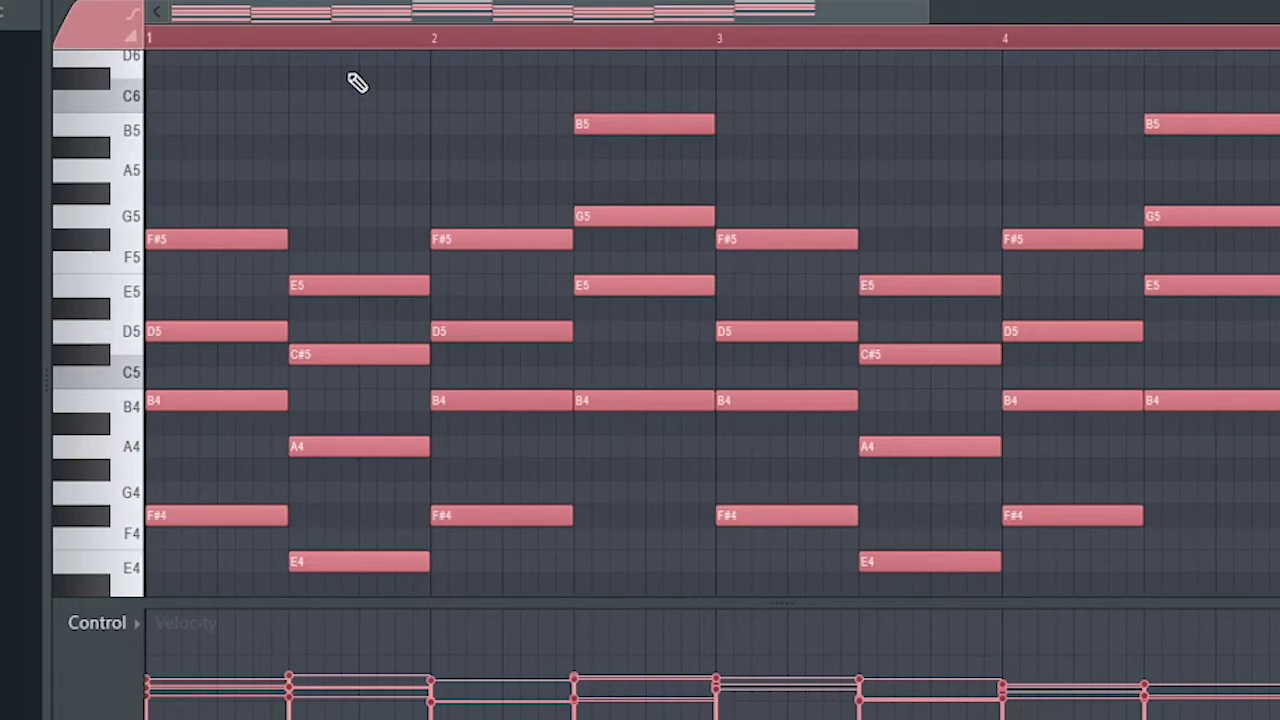
key(space)
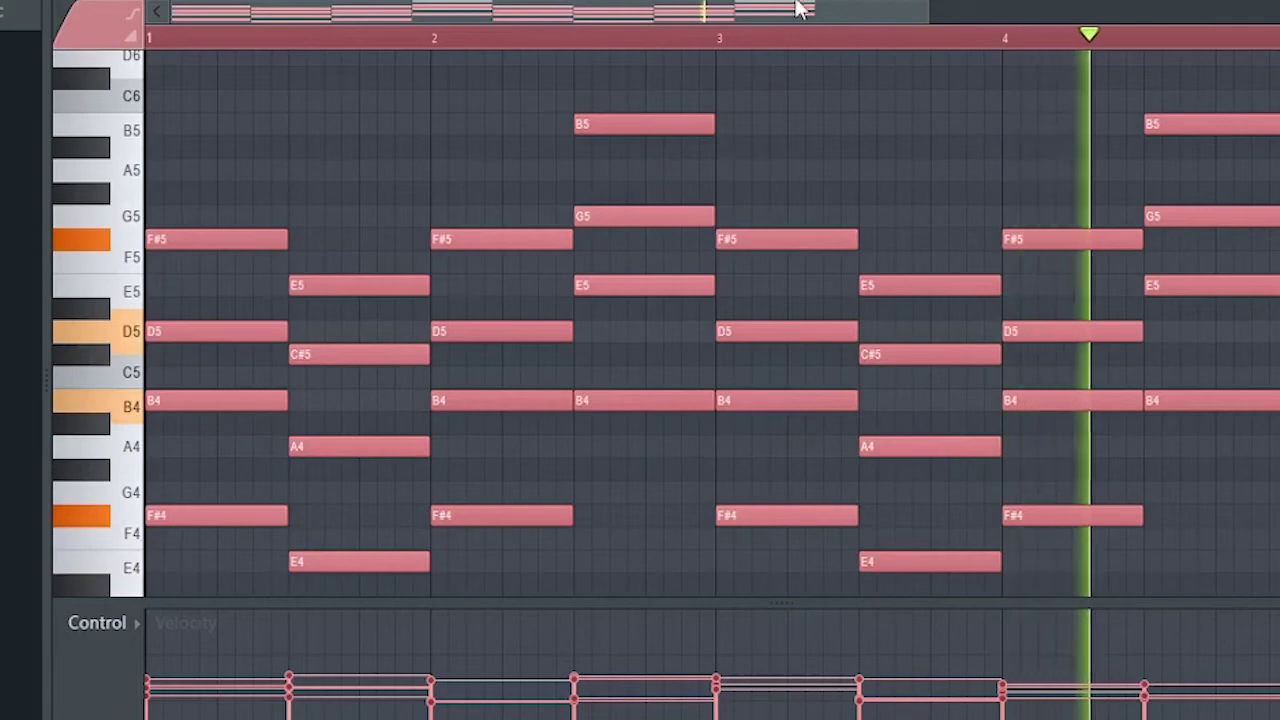
key(space)
key(F5)
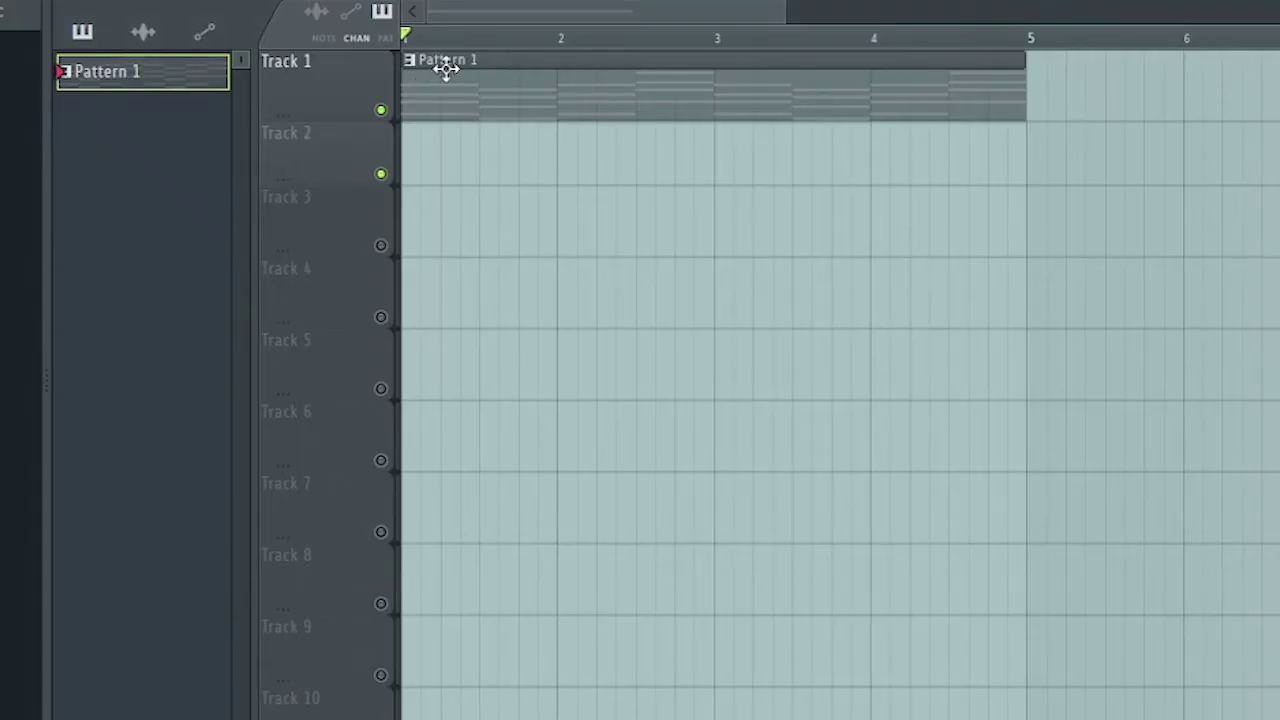
Render Pattern 1 as an audio clip
right_click(160, 77)
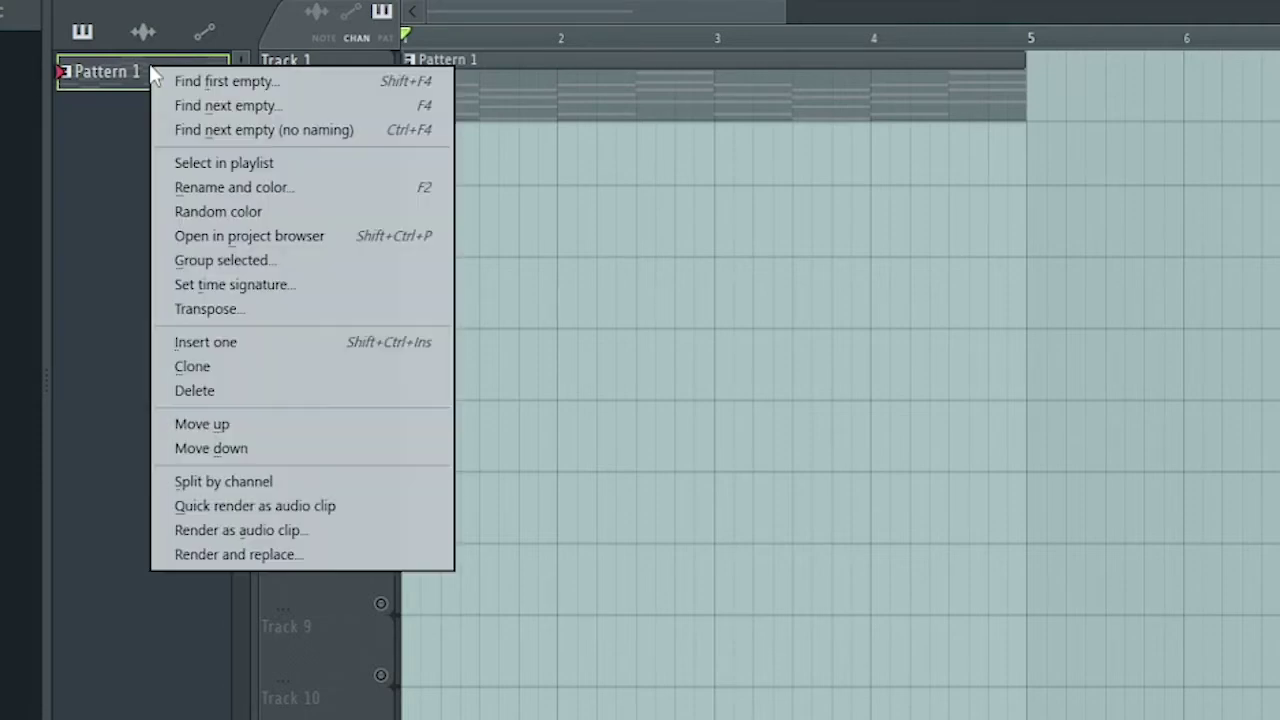
click(283, 531)
click(808, 686)
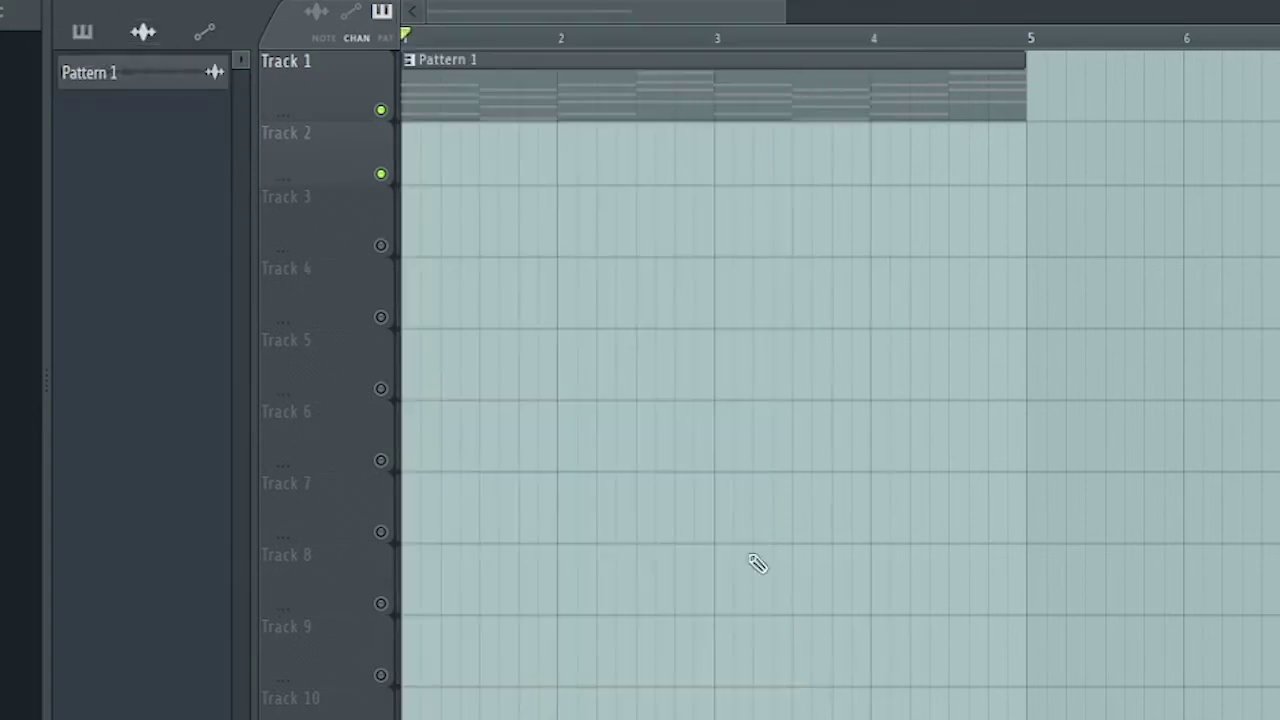
Place the rendered clip on Track 2, mute Track 1, and enable Reverse on the clip
drag(165, 80, 415, 163)
click(381, 110)
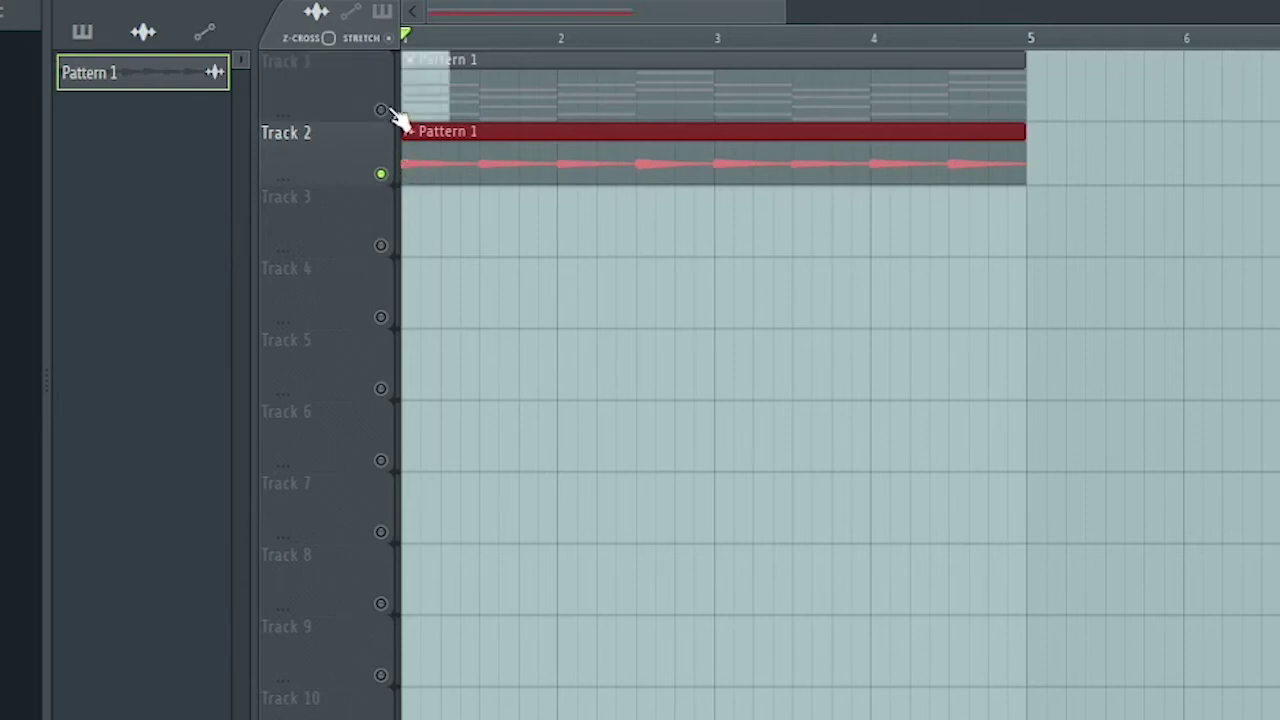
double_click(430, 162)
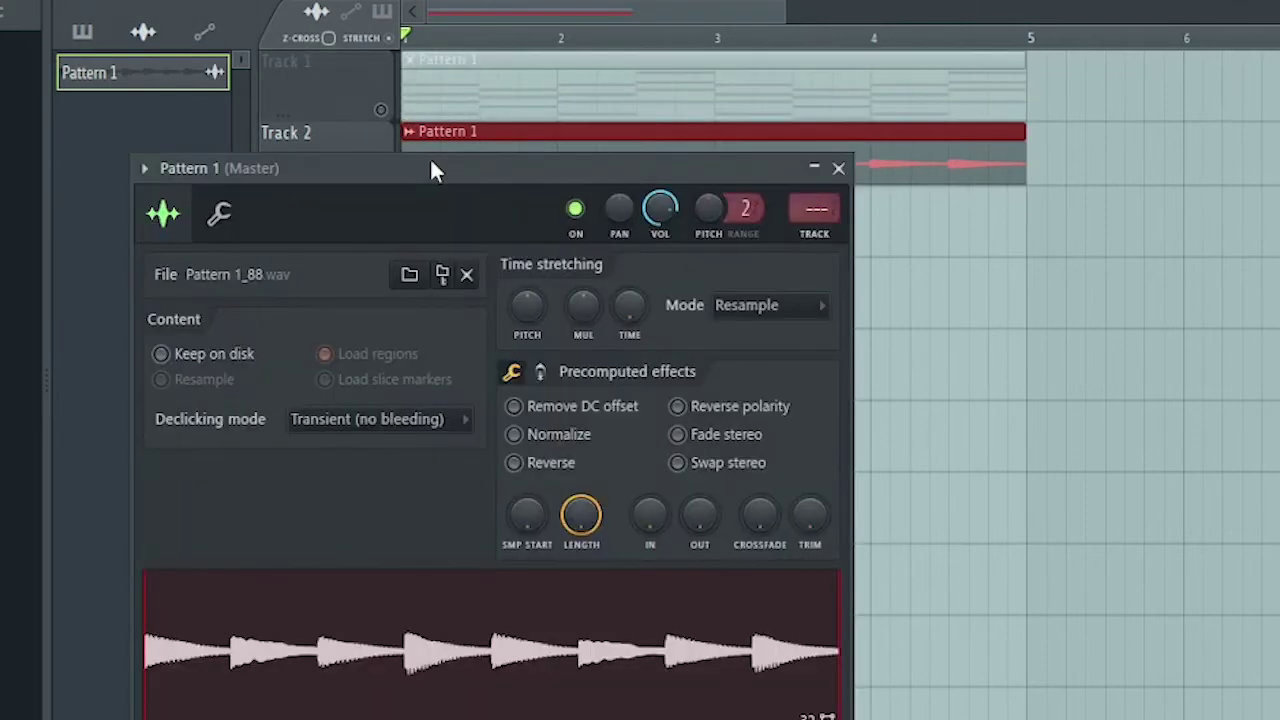
click(542, 468)
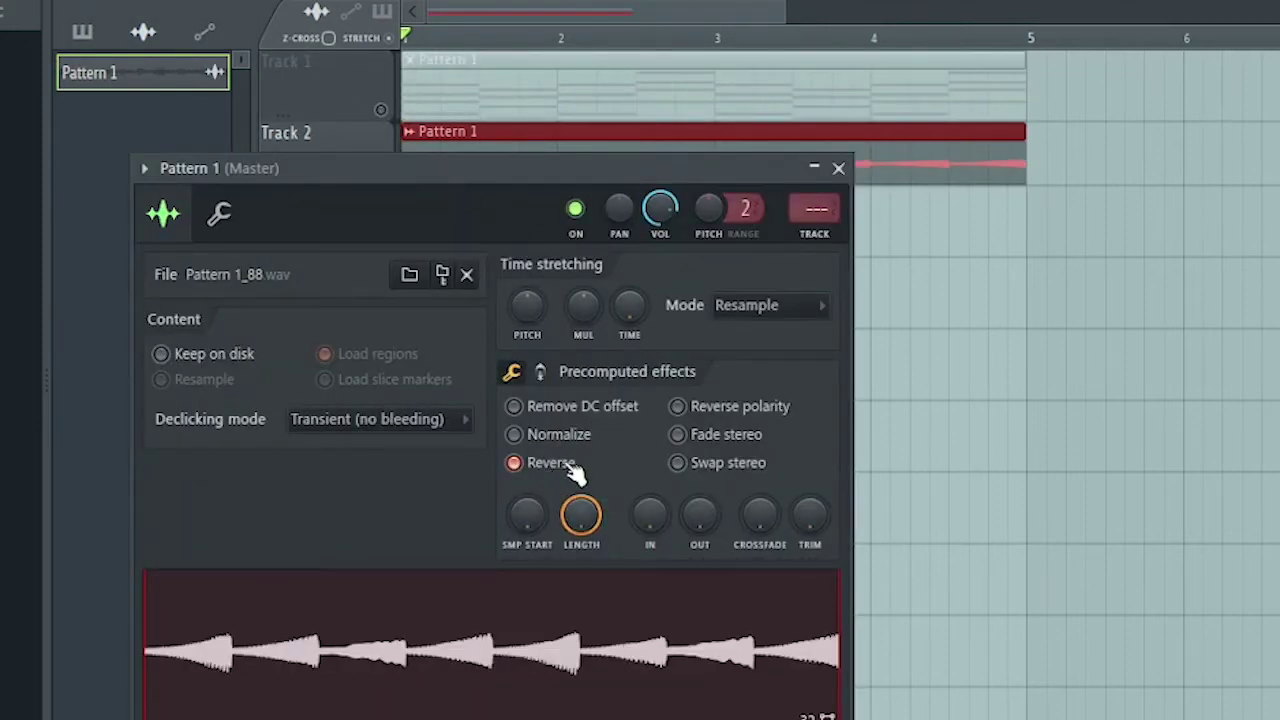
Close the clip settings, play the arrangement, and switch audibility to Track 1
click(839, 168)
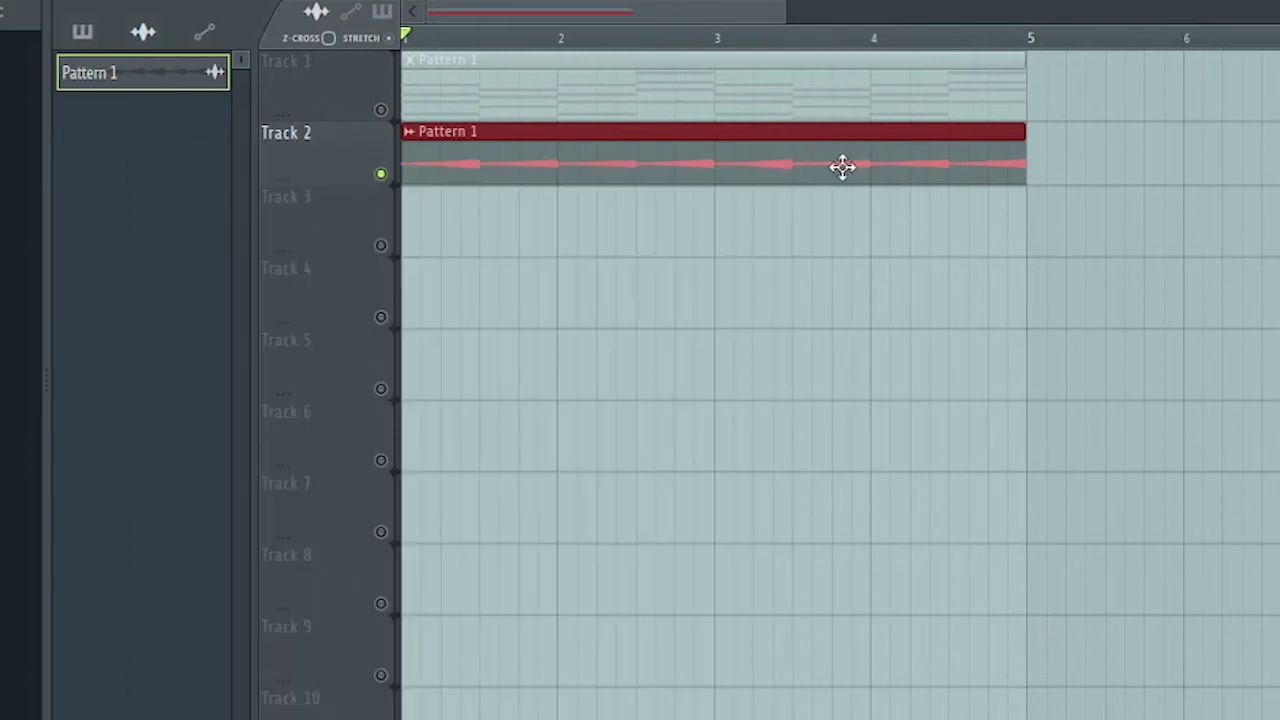
key(space)
click(381, 112)
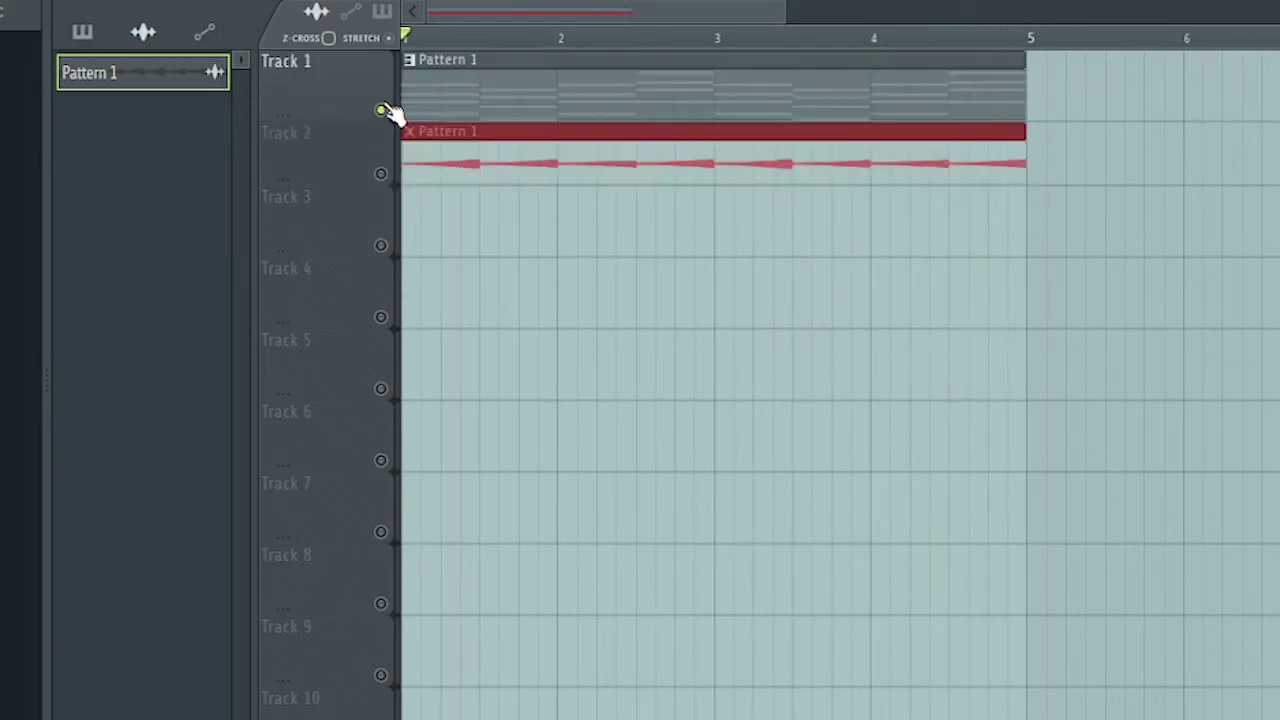
Flip the Track 1 pattern's notes back horizontally, play it, and stop in the playlist
double_click(452, 104)
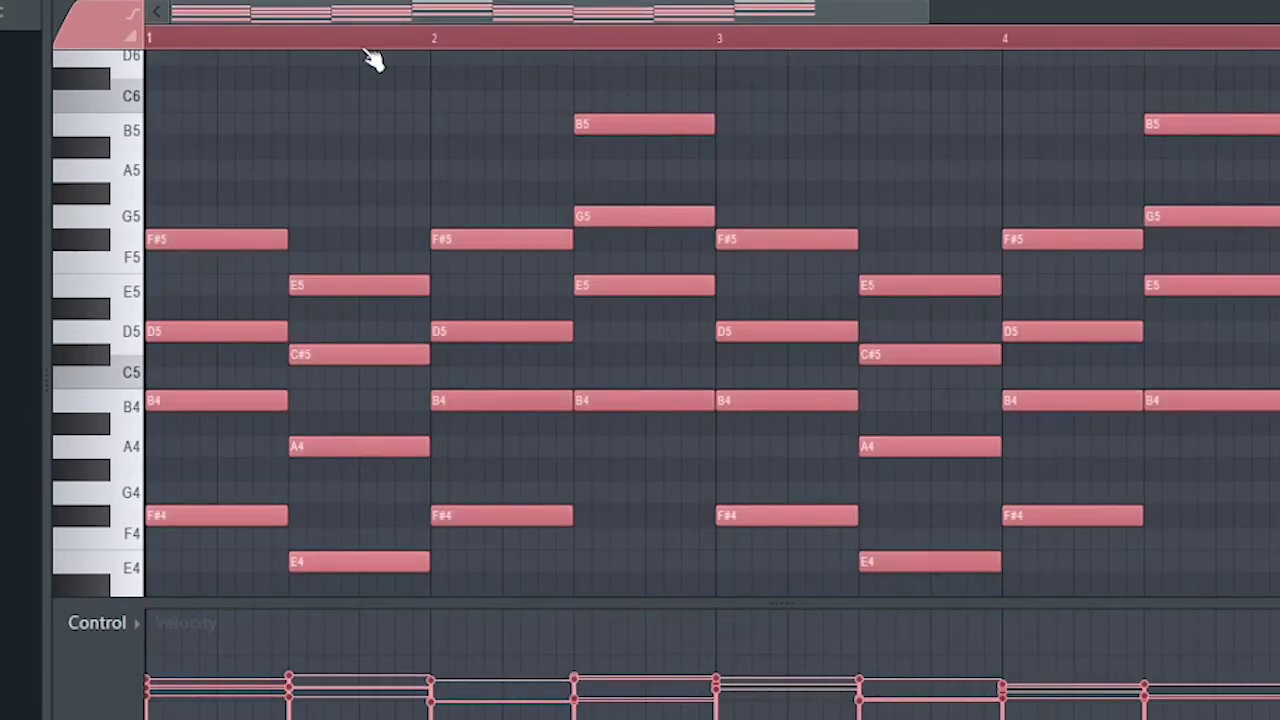
key(alt+y)
click(690, 313)
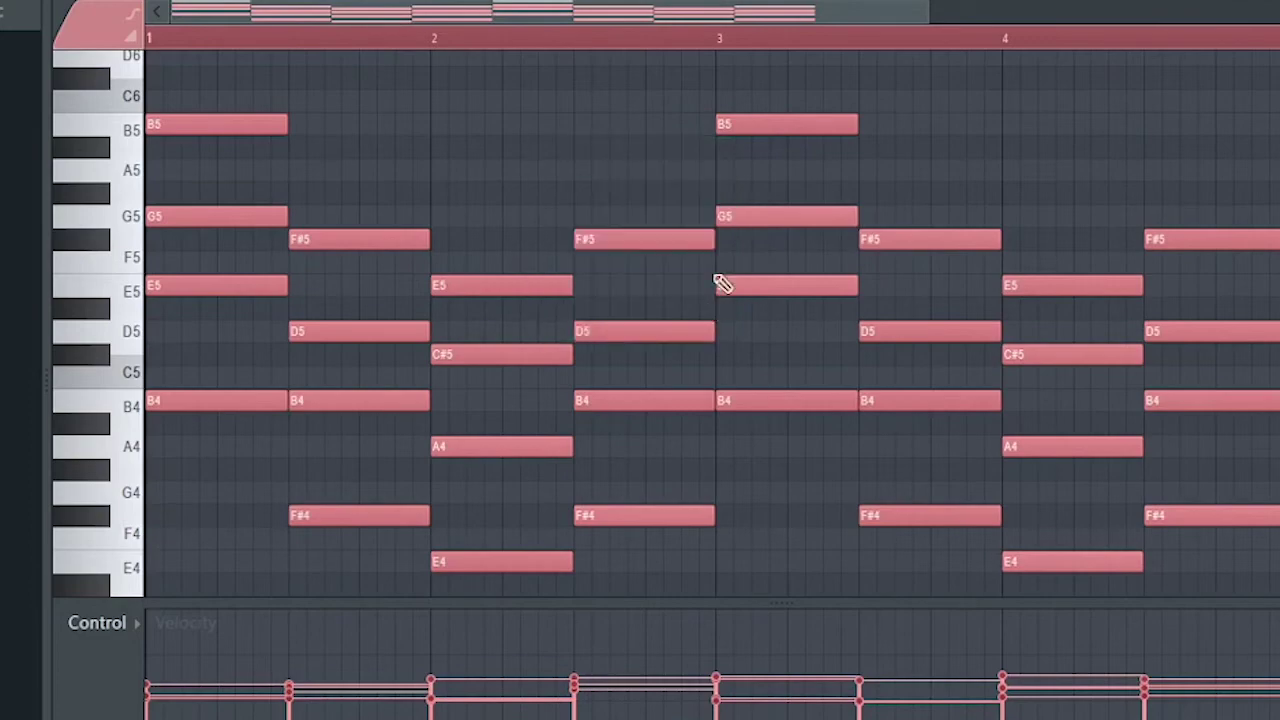
key(space)
key(F5)
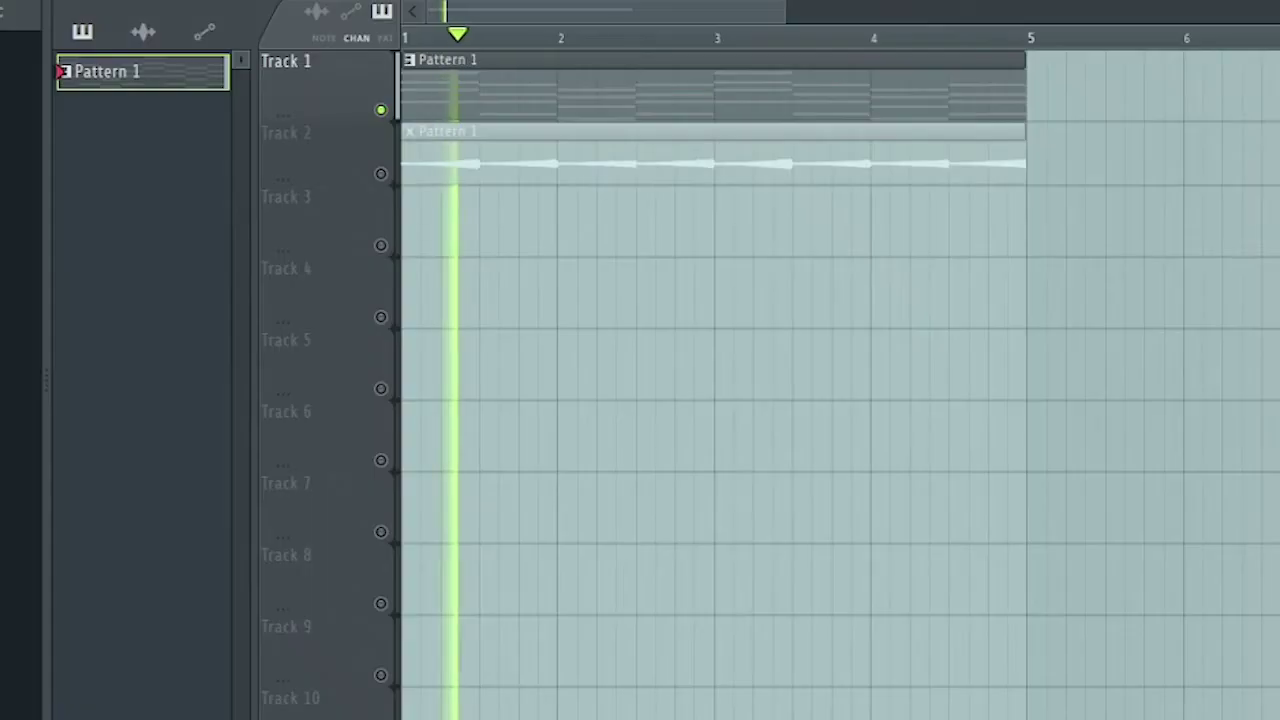
key(space)
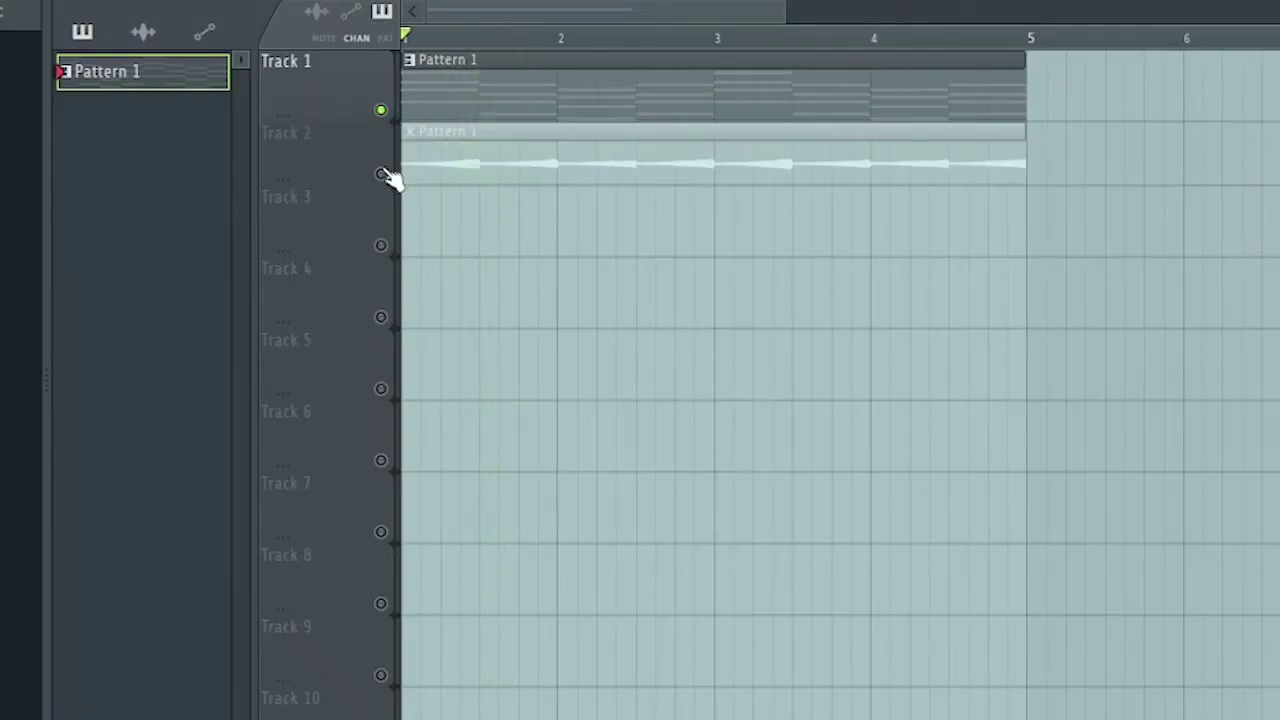
Render Pattern 1 again as a new audio clip
right_click(168, 80)
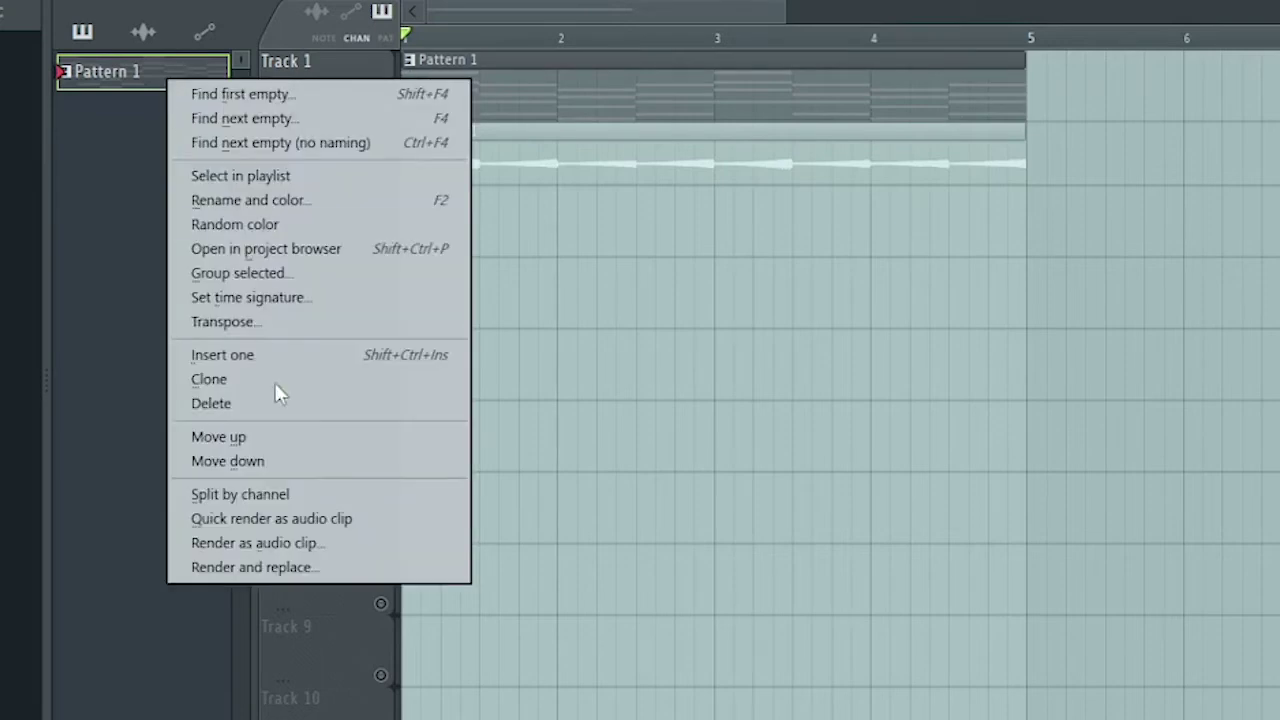
click(268, 550)
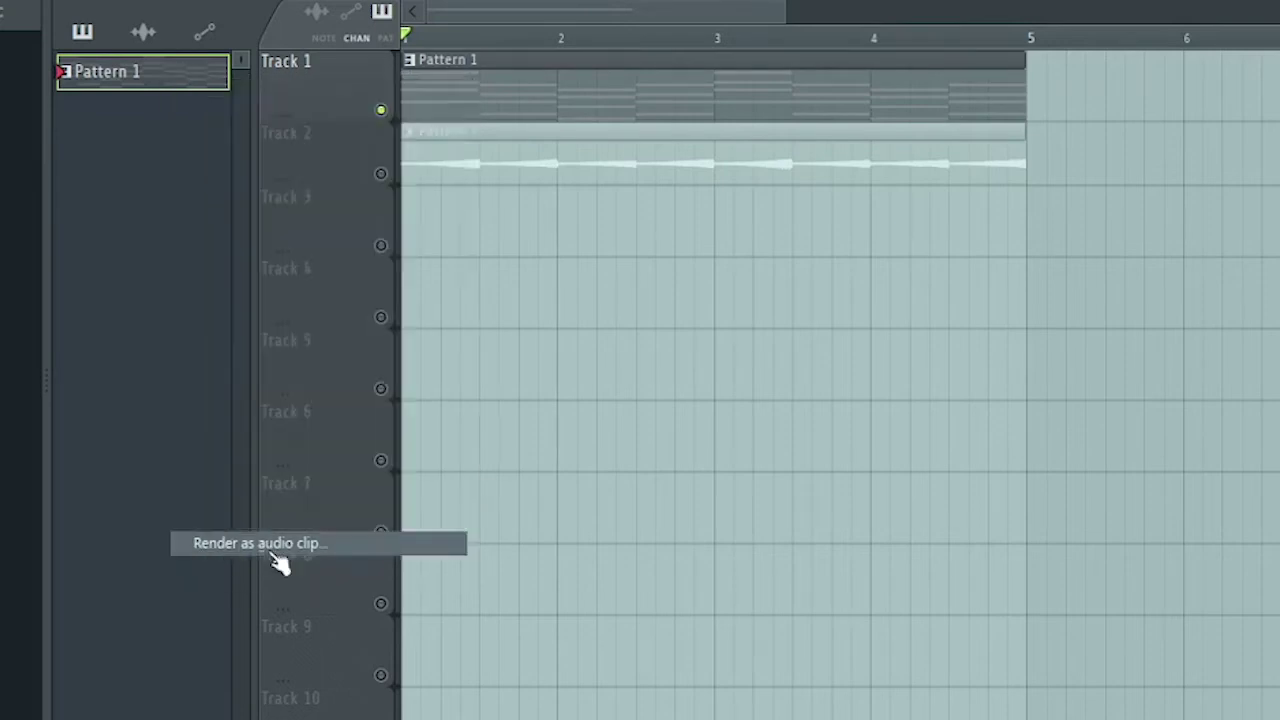
click(825, 686)
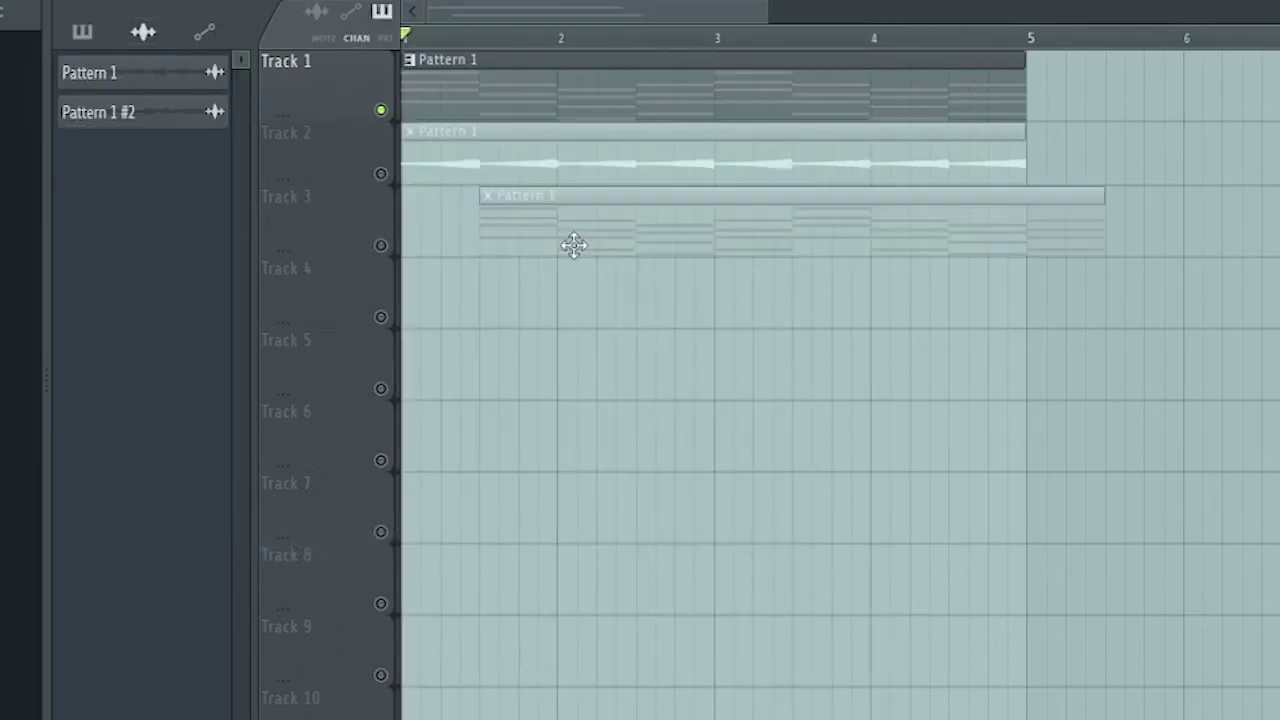
Place Pattern 1 #2 at bar 1 of Track 3 and enable Reverse in its settings
drag(160, 118, 386, 258)
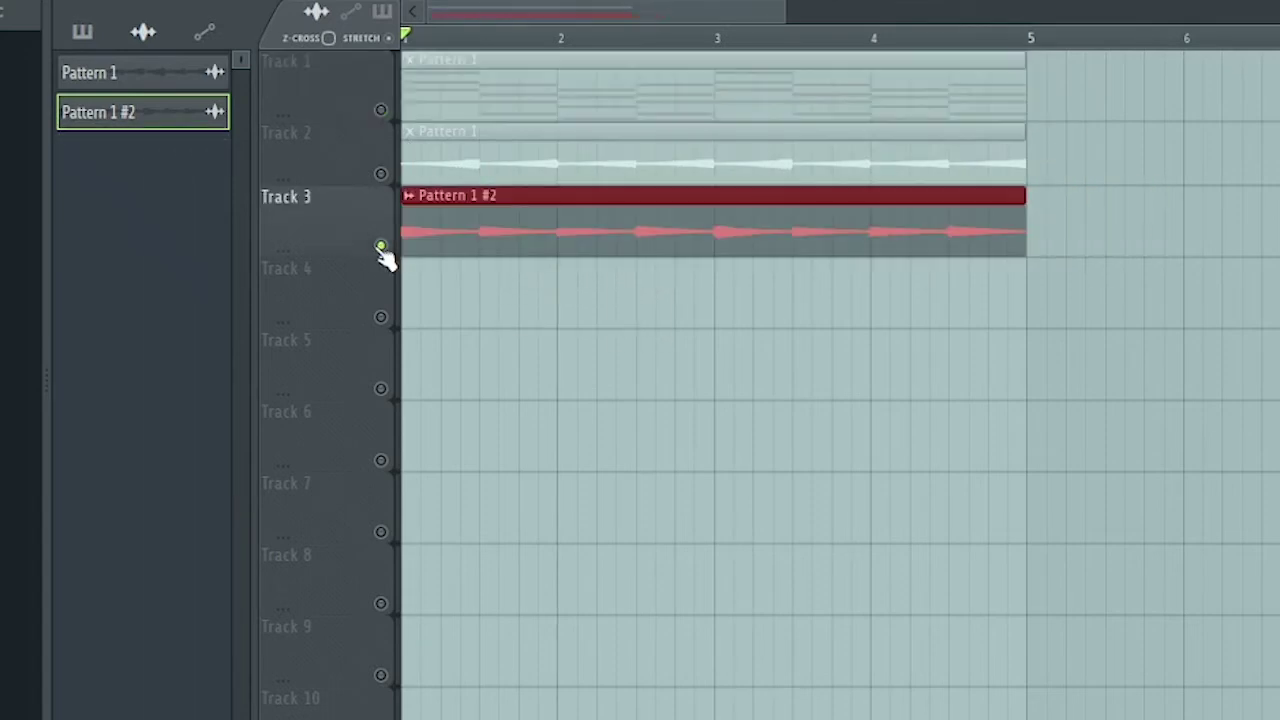
double_click(432, 224)
click(585, 495)
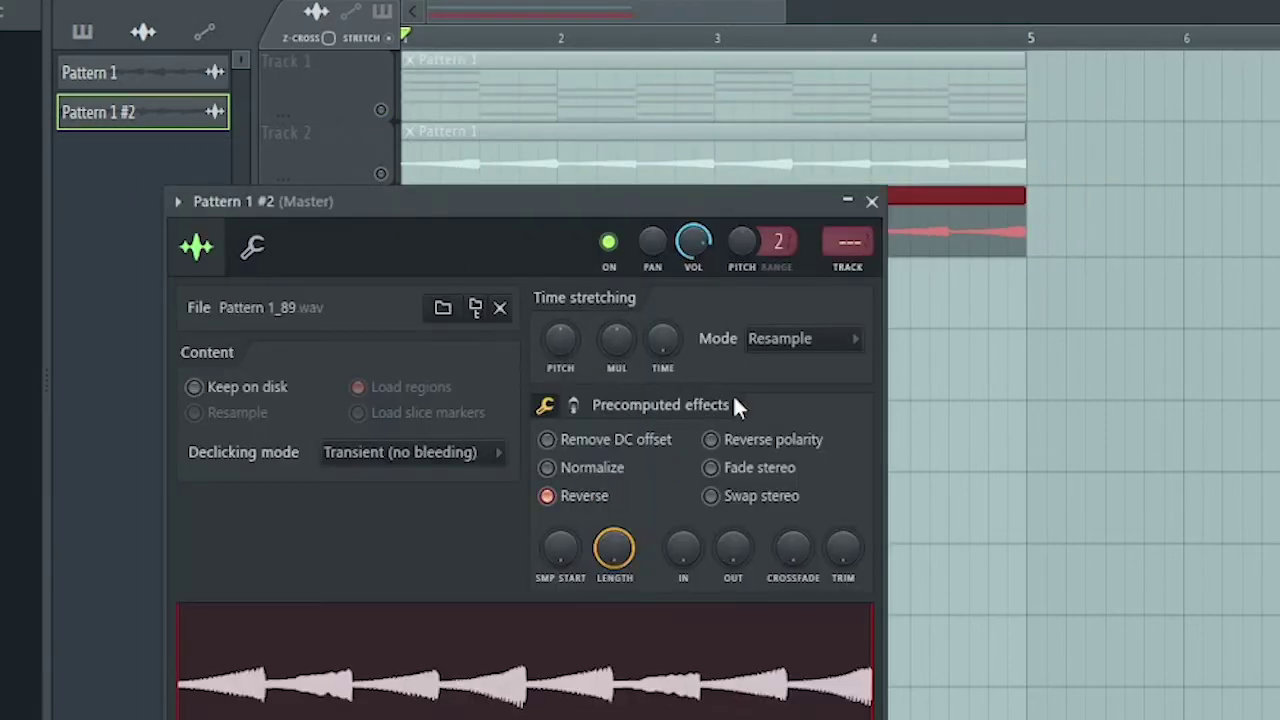
click(872, 202)
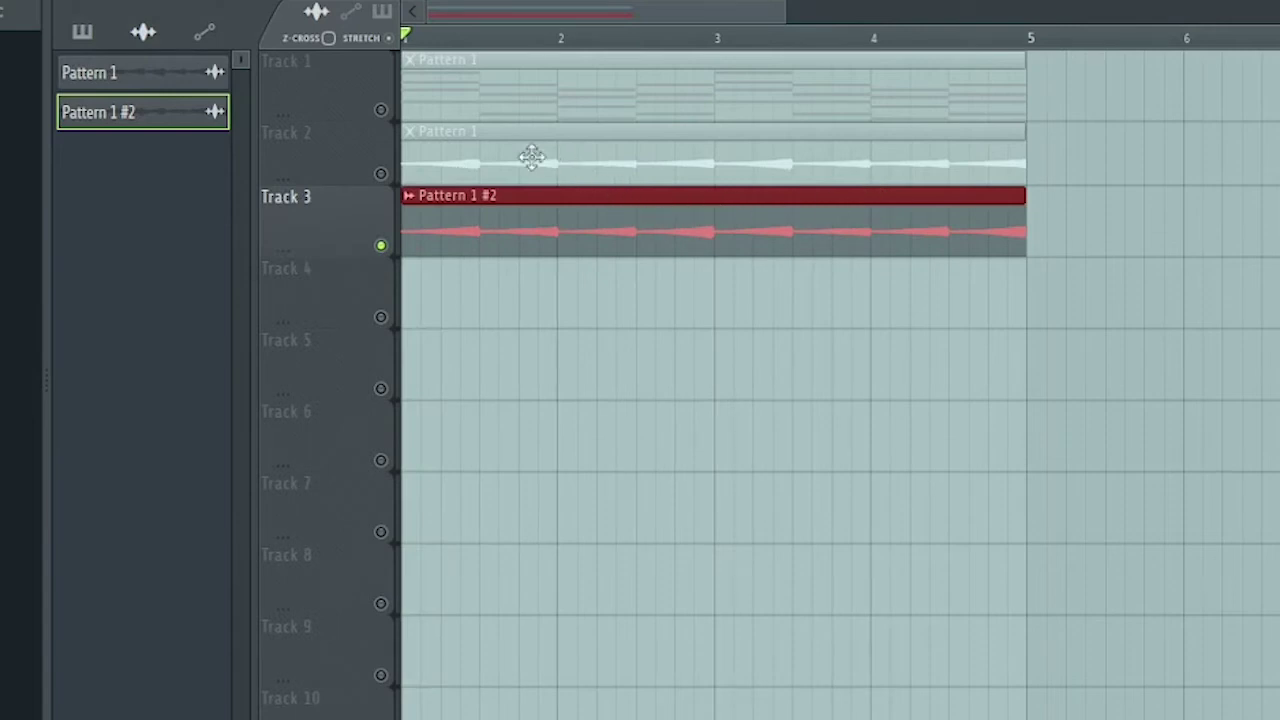
Slice the reversed Track 3 clip at every half bar into eight pieces
double_click(491, 235)
click(870, 203)
drag(497, 205, 505, 325)
drag(575, 207, 571, 288)
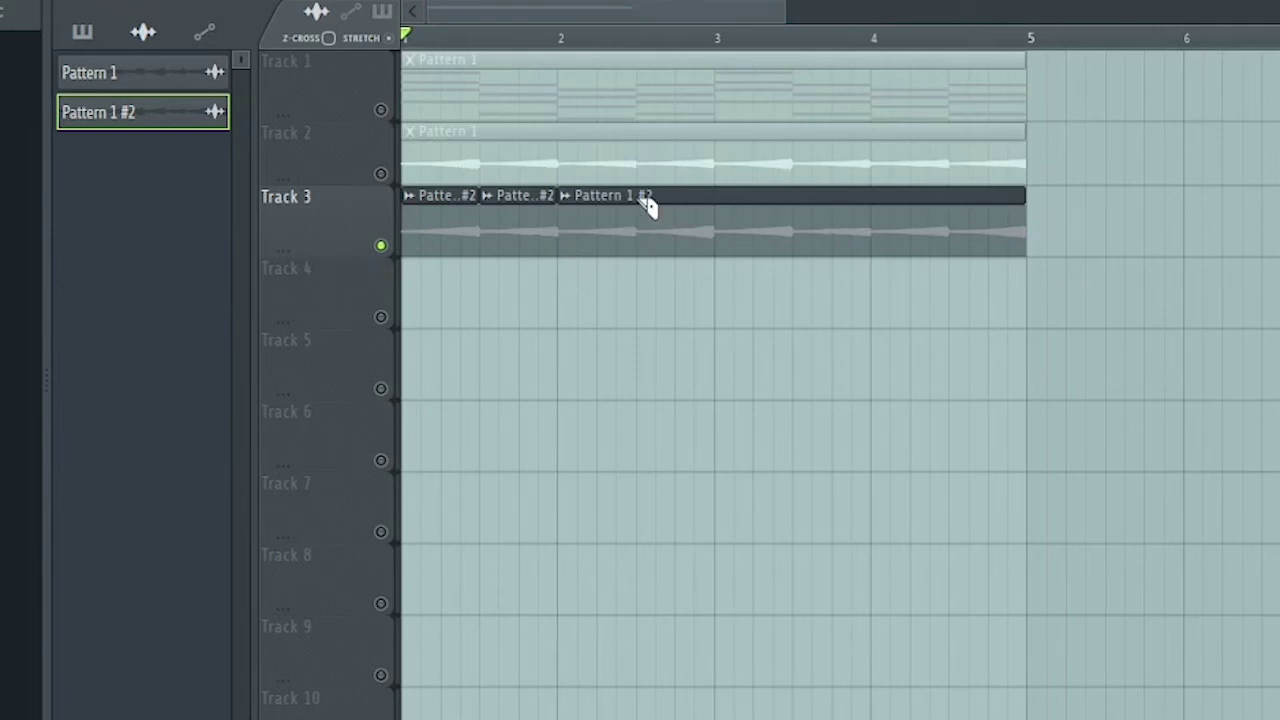
drag(651, 206, 655, 285)
drag(723, 200, 728, 278)
drag(809, 209, 803, 290)
drag(886, 206, 900, 237)
drag(954, 200, 962, 285)
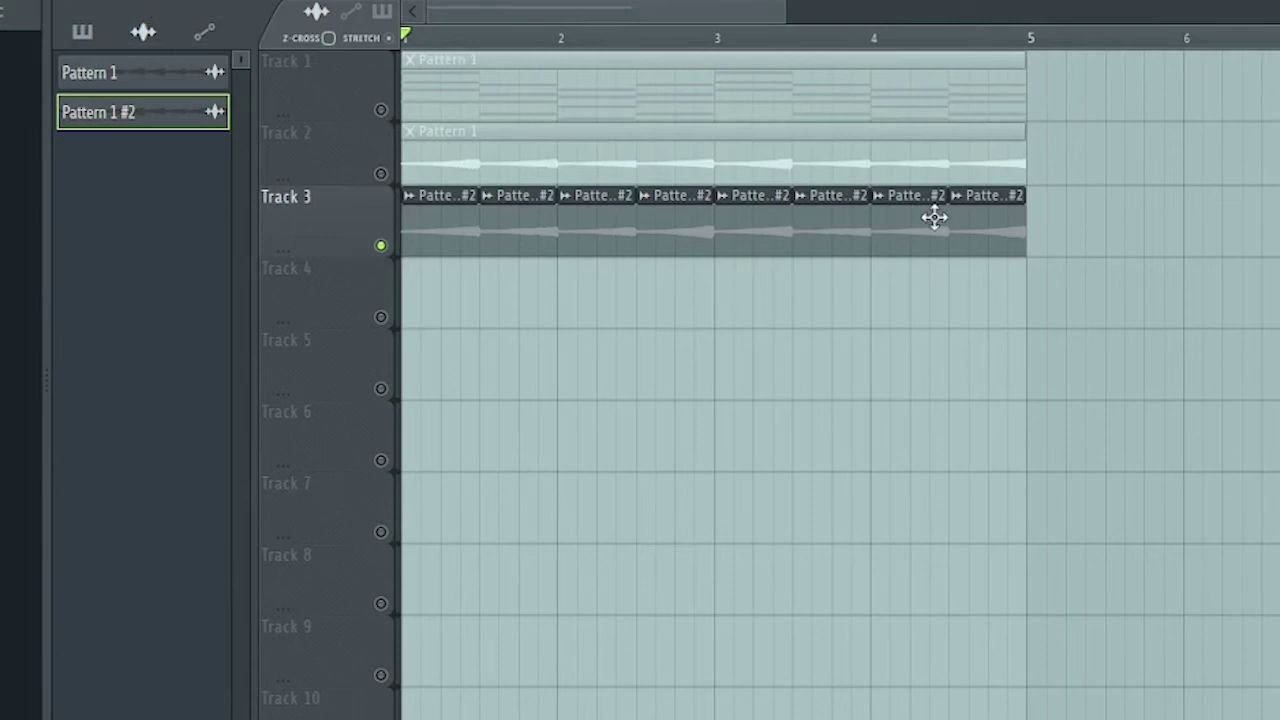
Move the eight slices last-to-first onto Track 4 across bars 1–5, then solo Track 4
drag(977, 211, 403, 292)
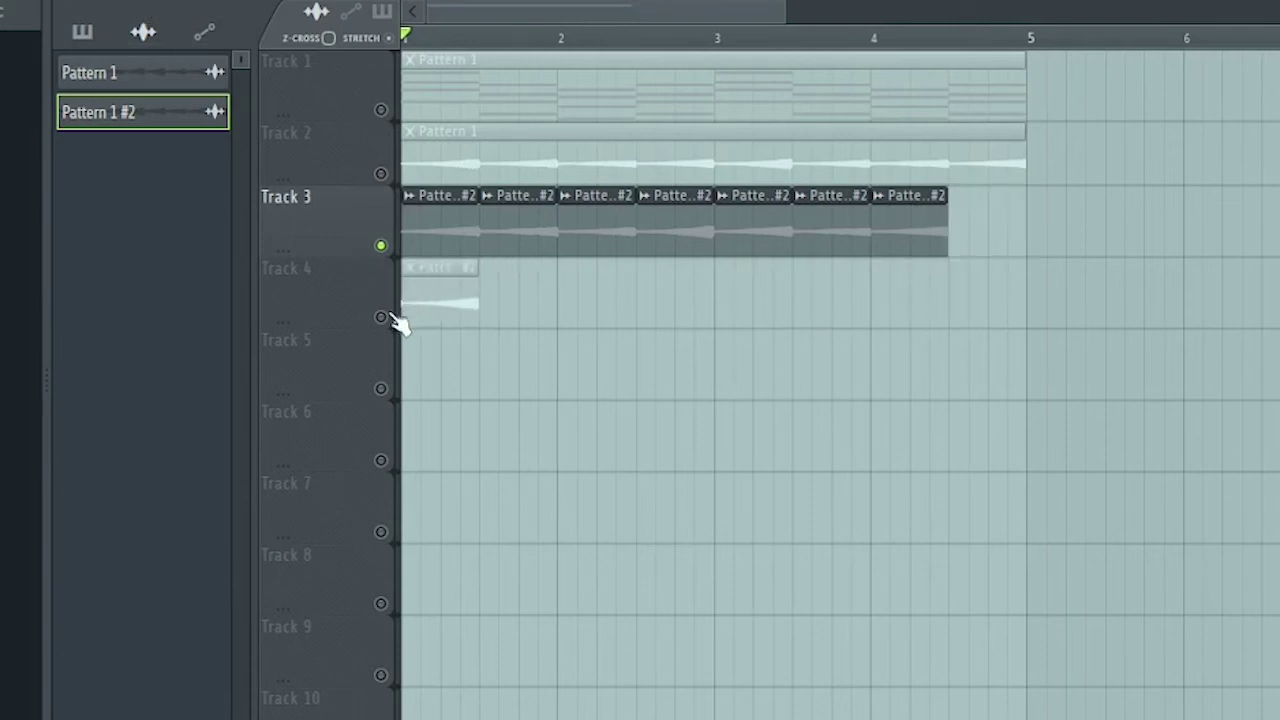
drag(884, 220, 538, 302)
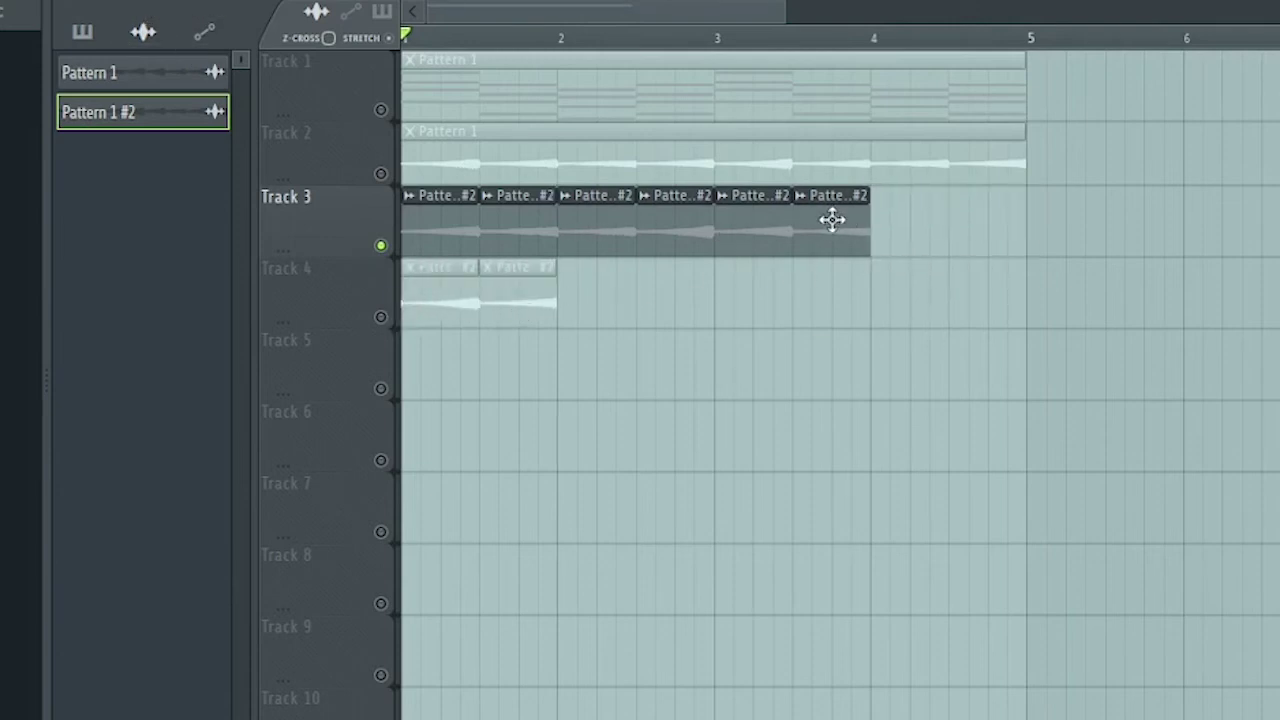
drag(831, 217, 616, 276)
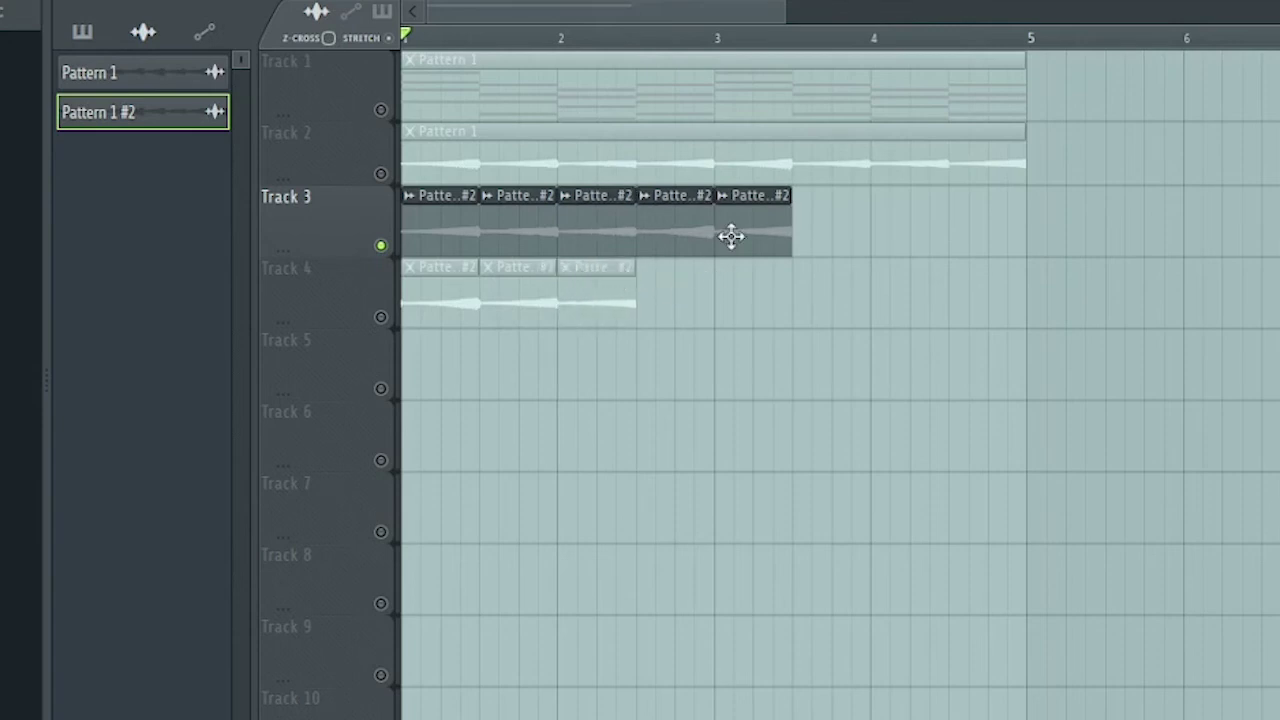
drag(731, 234, 678, 311)
drag(662, 240, 746, 309)
drag(609, 246, 837, 320)
drag(526, 230, 918, 300)
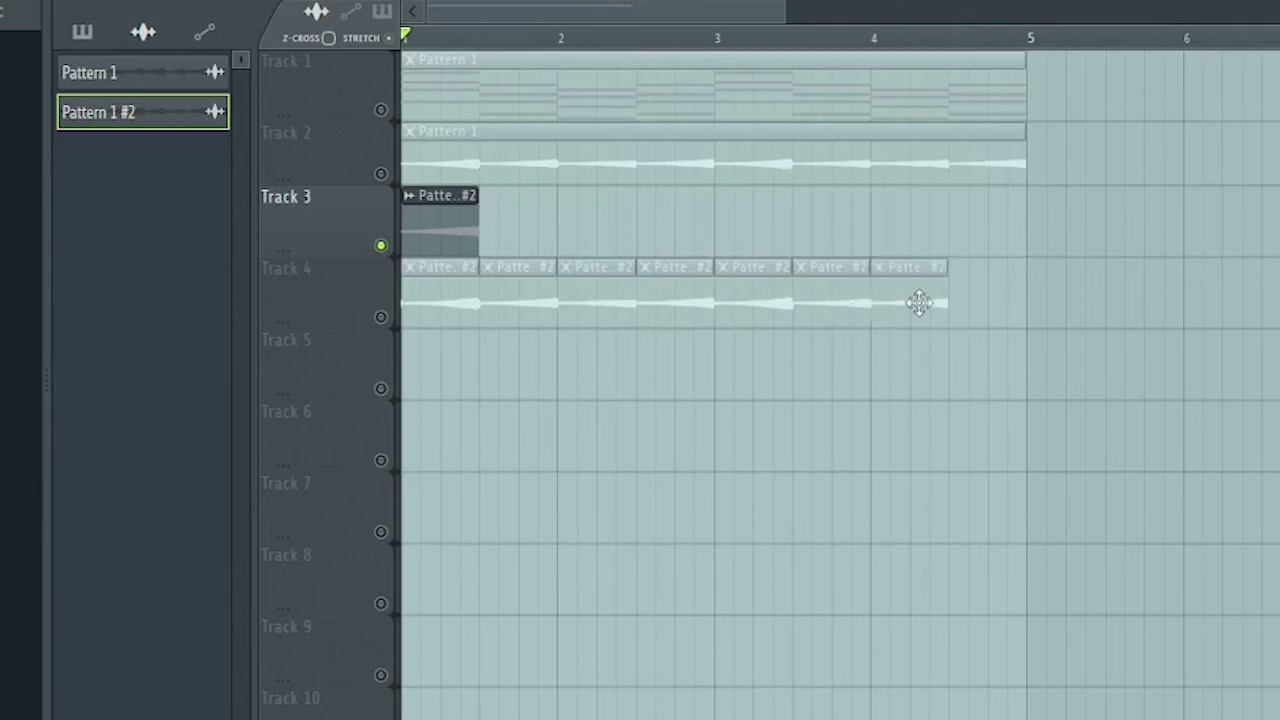
drag(440, 210, 1006, 225)
drag(1006, 279, 968, 294)
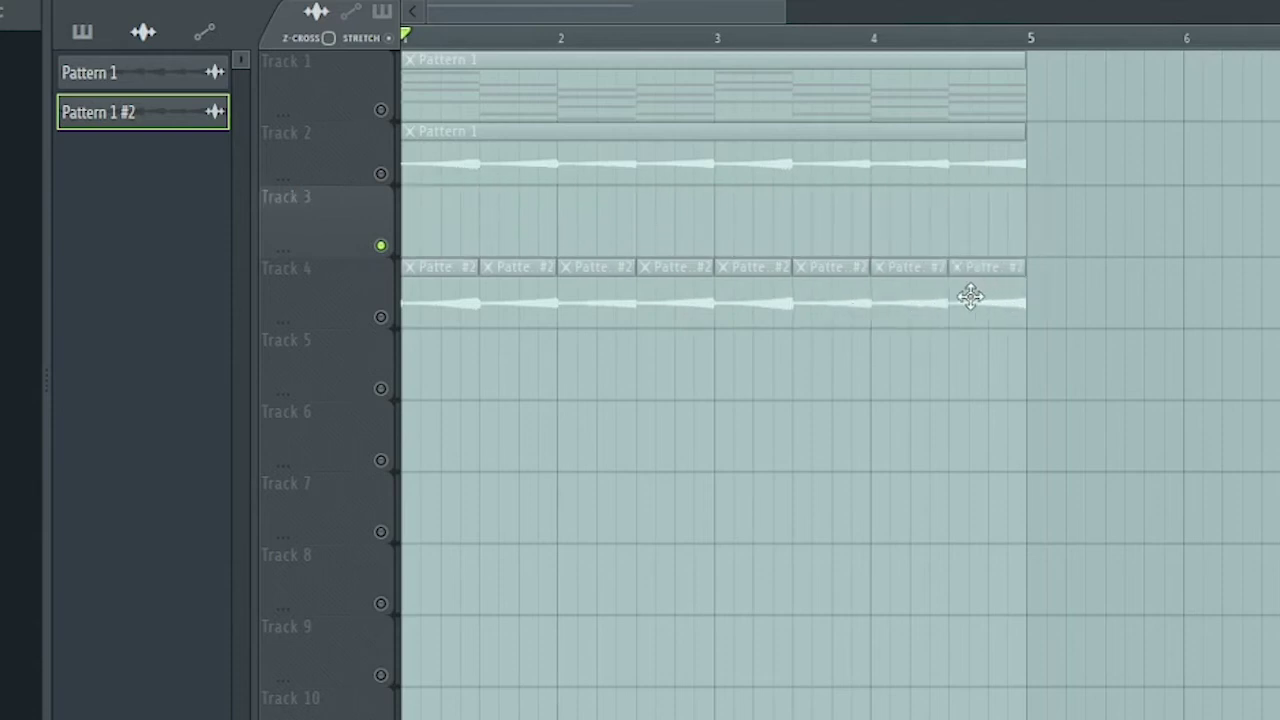
click(394, 317)
Play the soloed Track 4 slices, then mute Track 4 and play Tracks 1 and 2 together
key(space)
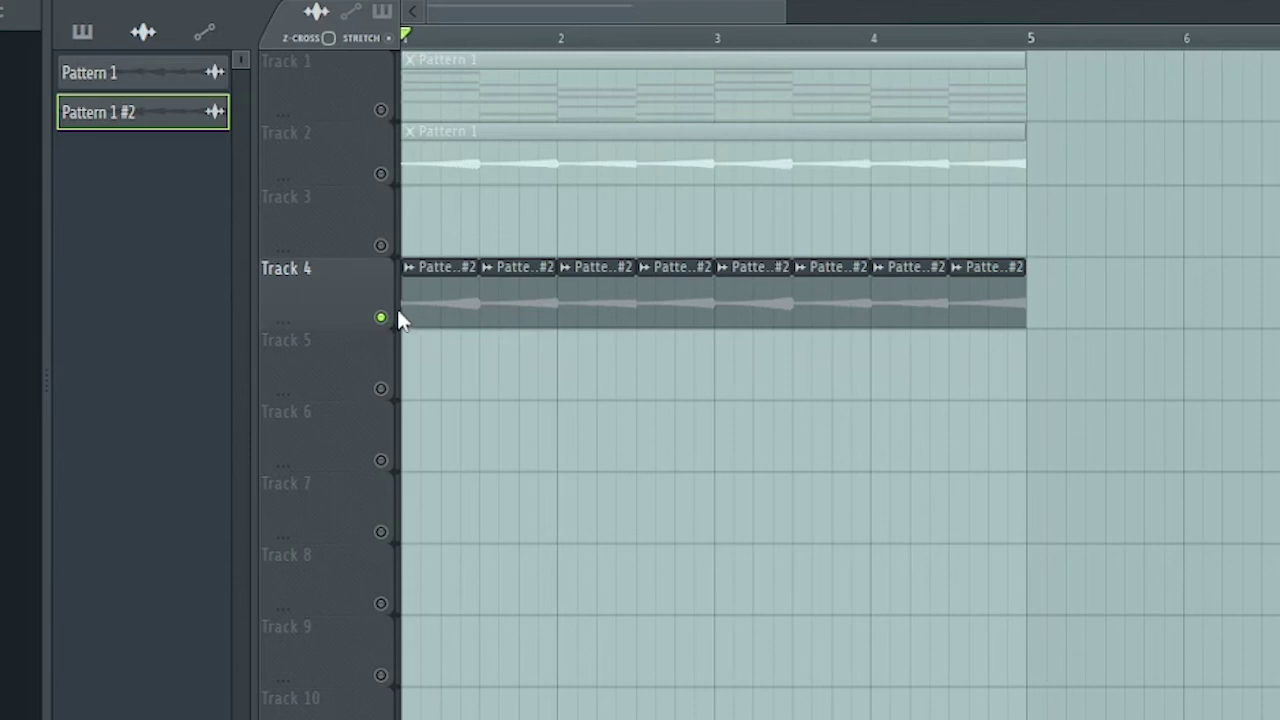
click(384, 316)
click(382, 111)
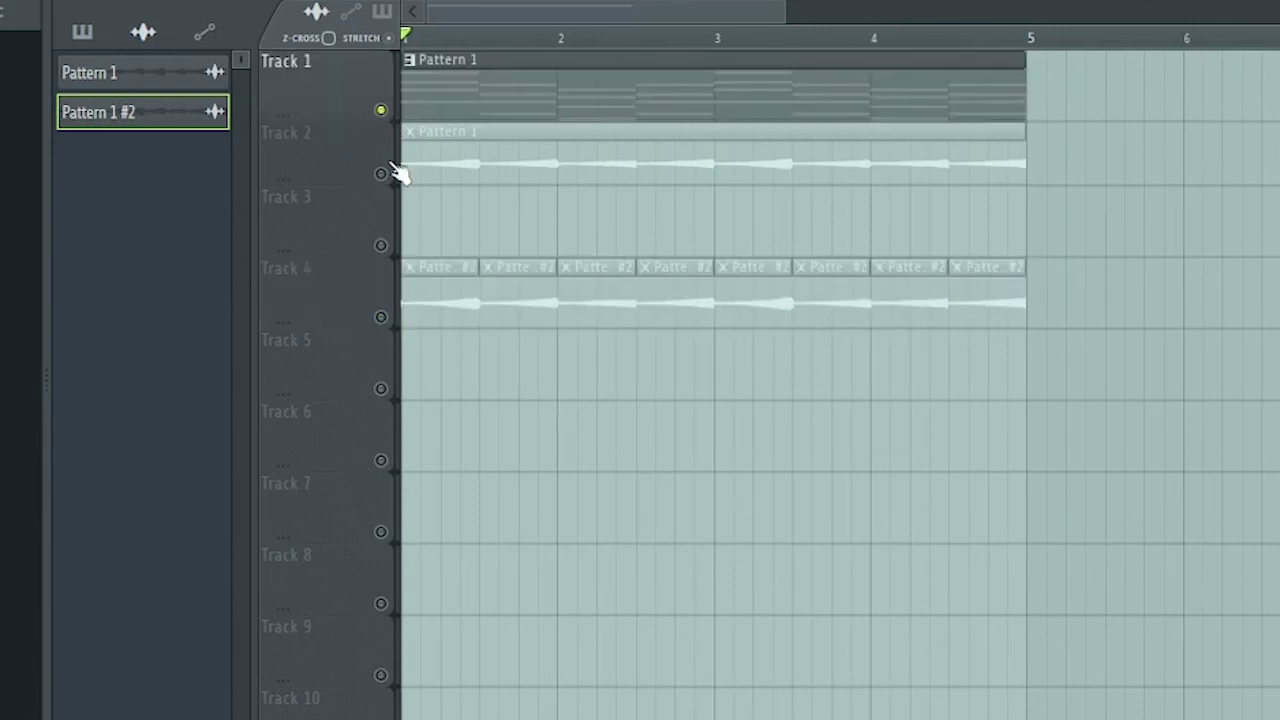
click(382, 174)
key(space)
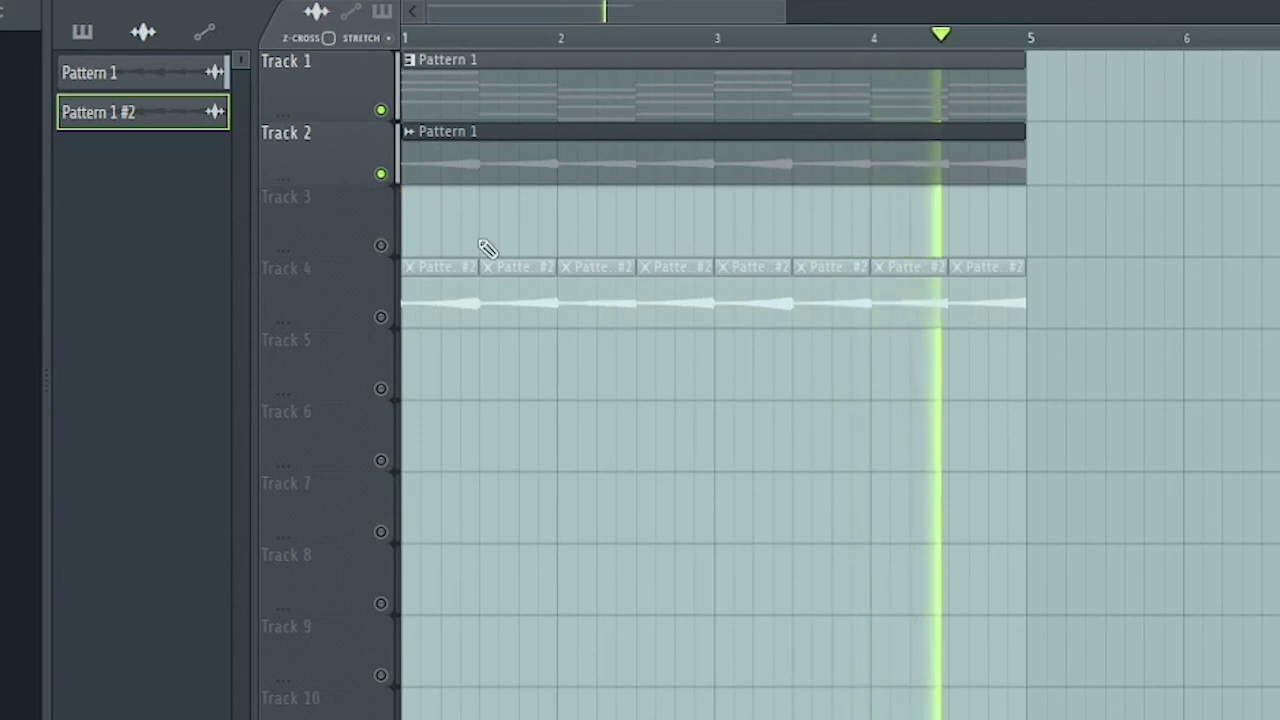
key(space)
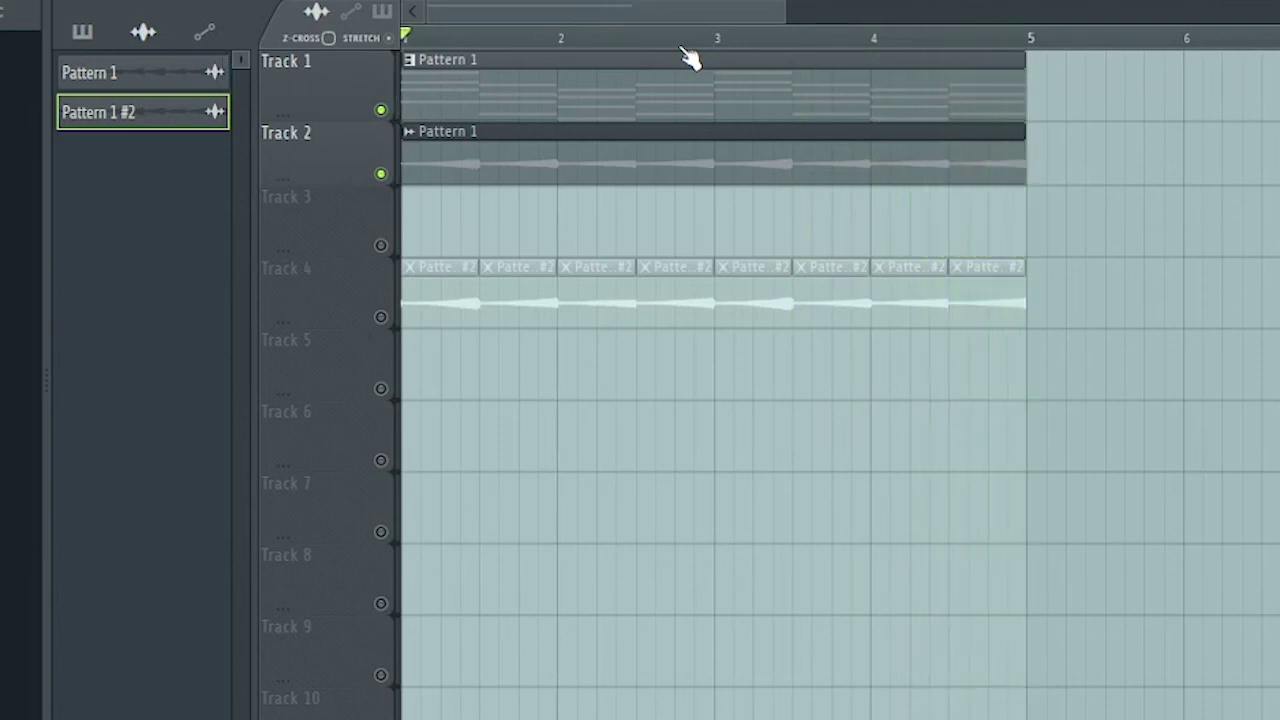
scroll(684, 93, down, 1)
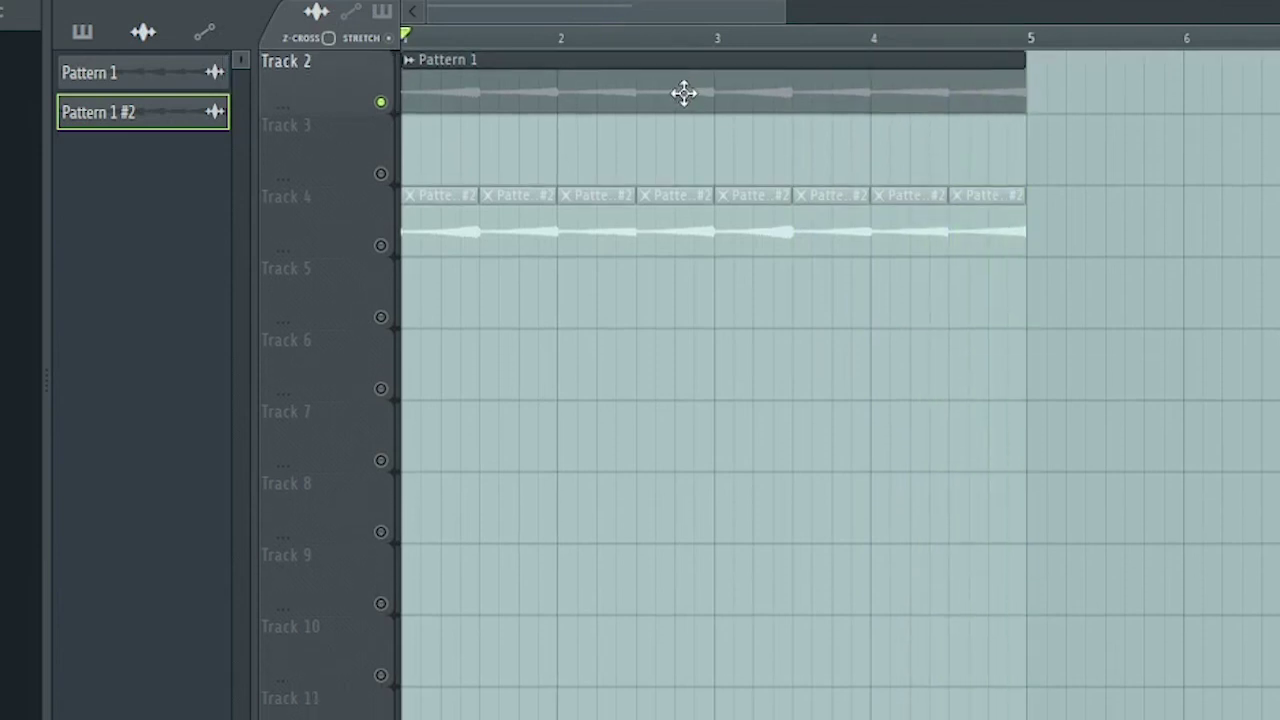